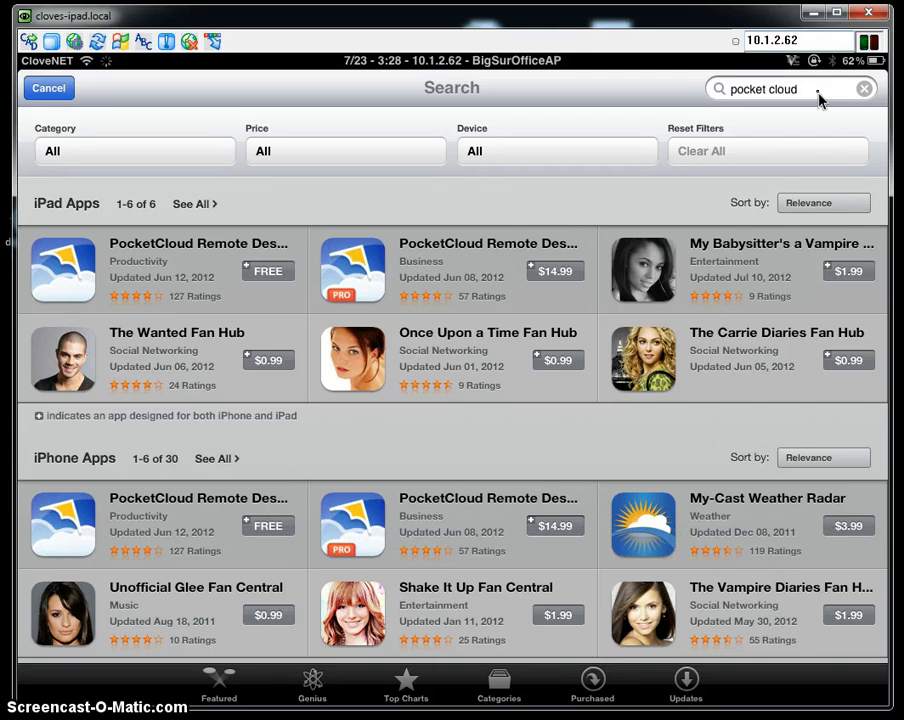
# Install the free PocketCloud Remote Desktop app from the 'pocket cloud' search results.
pyautogui.click(268, 271)
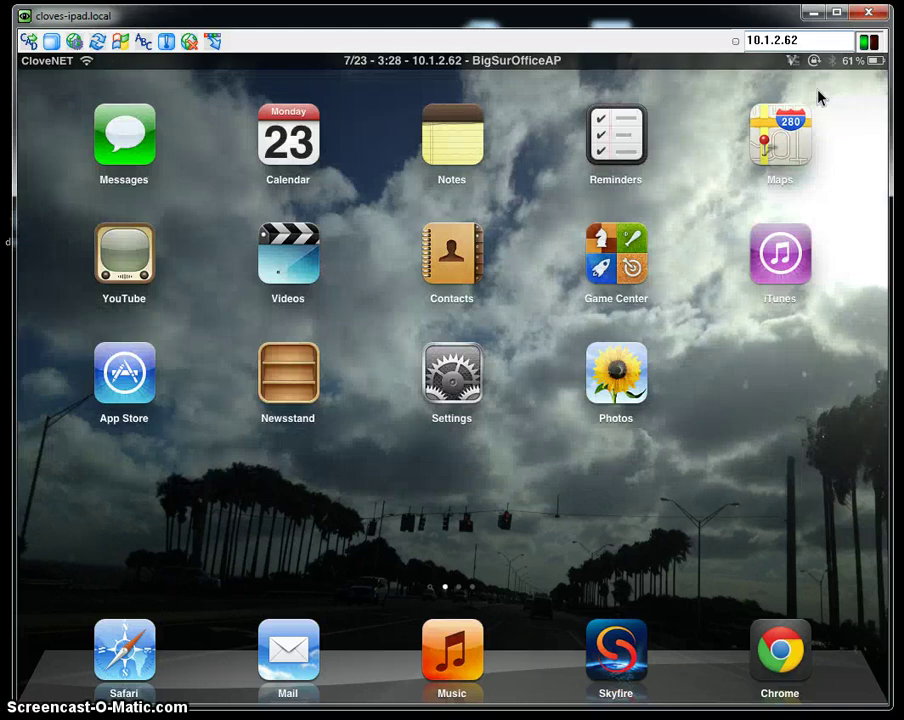
# Open the PocketCloud app from its home-screen icon.
pyautogui.click(282, 283)
pyautogui.moveTo(282, 283); pyautogui.dragTo(282, 284)
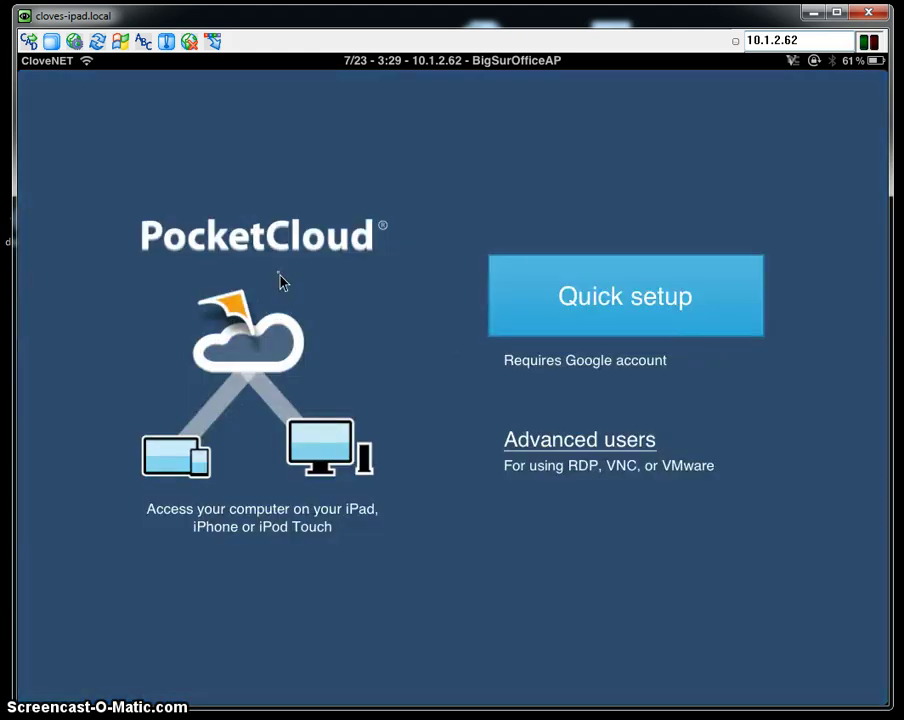
# Choose Advanced users, decline usage statistics, and add a new manual RDP connection.
pyautogui.click(540, 450)
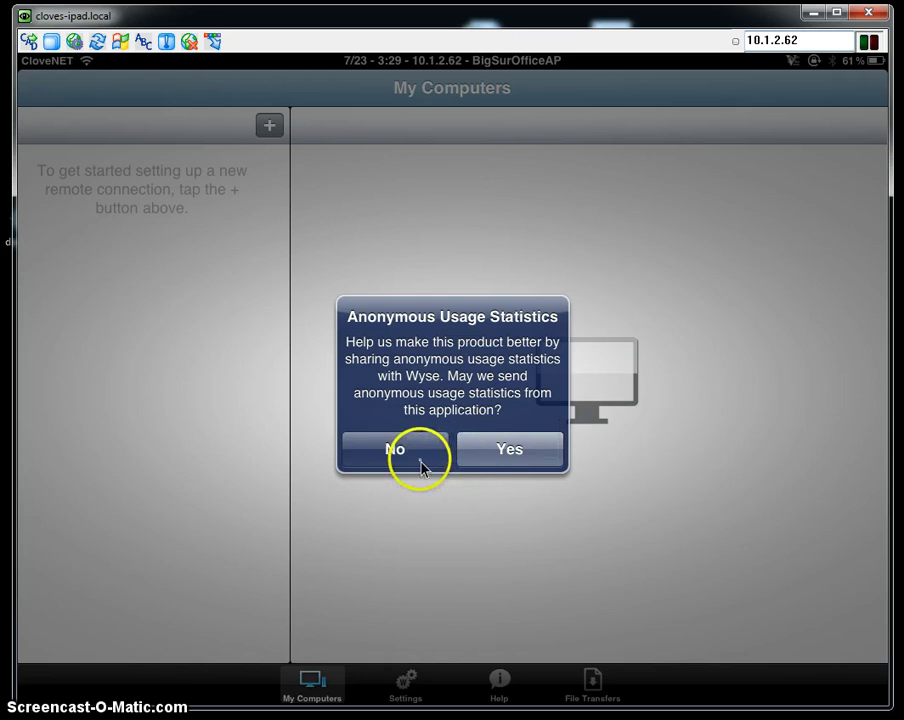
pyautogui.click(418, 455)
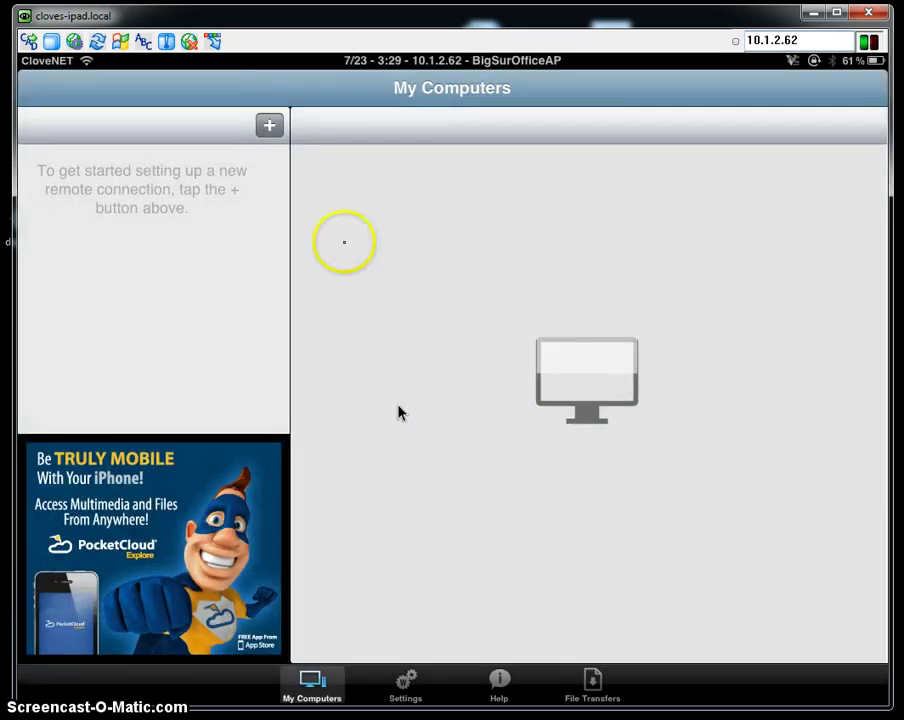
pyautogui.click(270, 127)
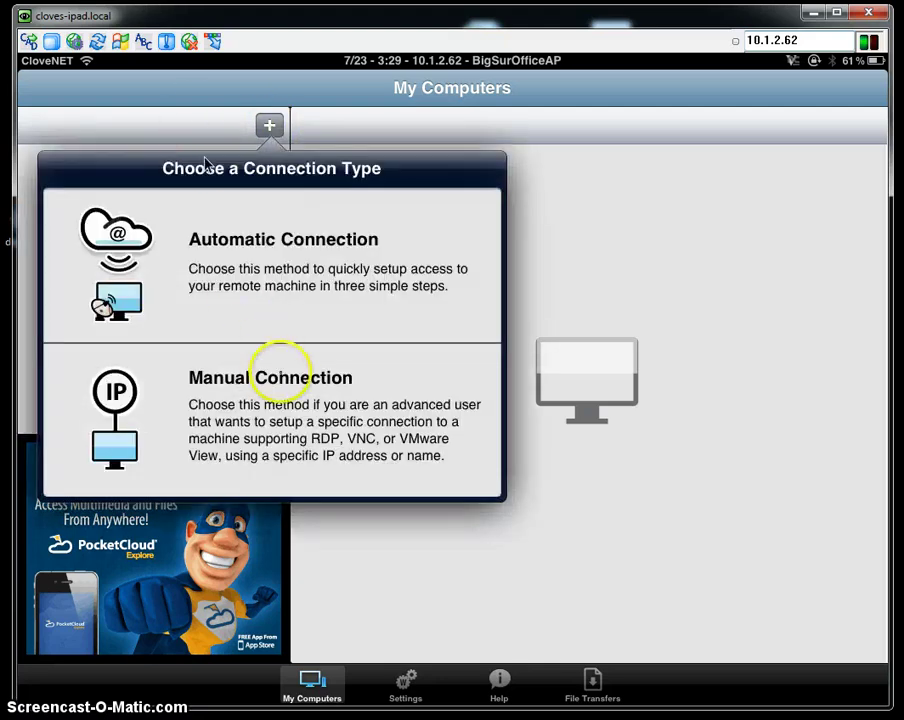
pyautogui.click(282, 386)
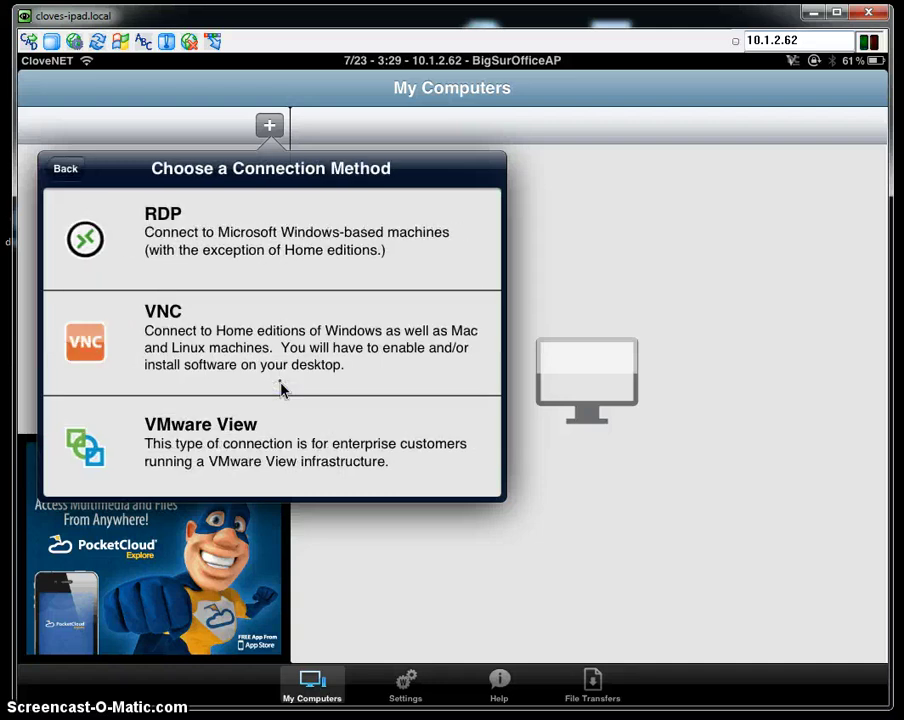
pyautogui.click(180, 232)
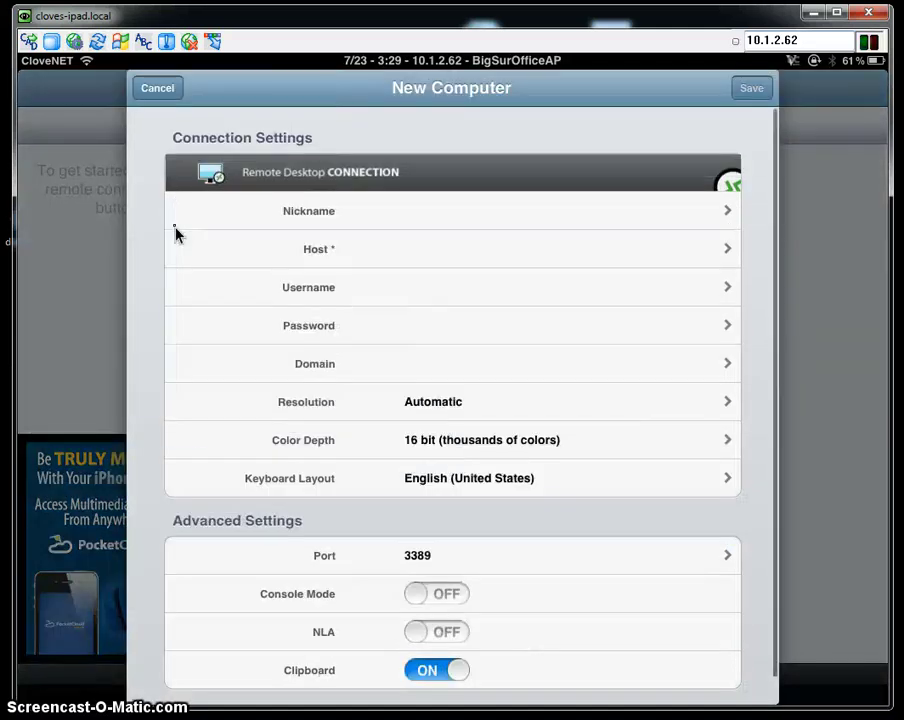
# Give the new connection the nickname 'mycloud'.
pyautogui.click(366, 218)
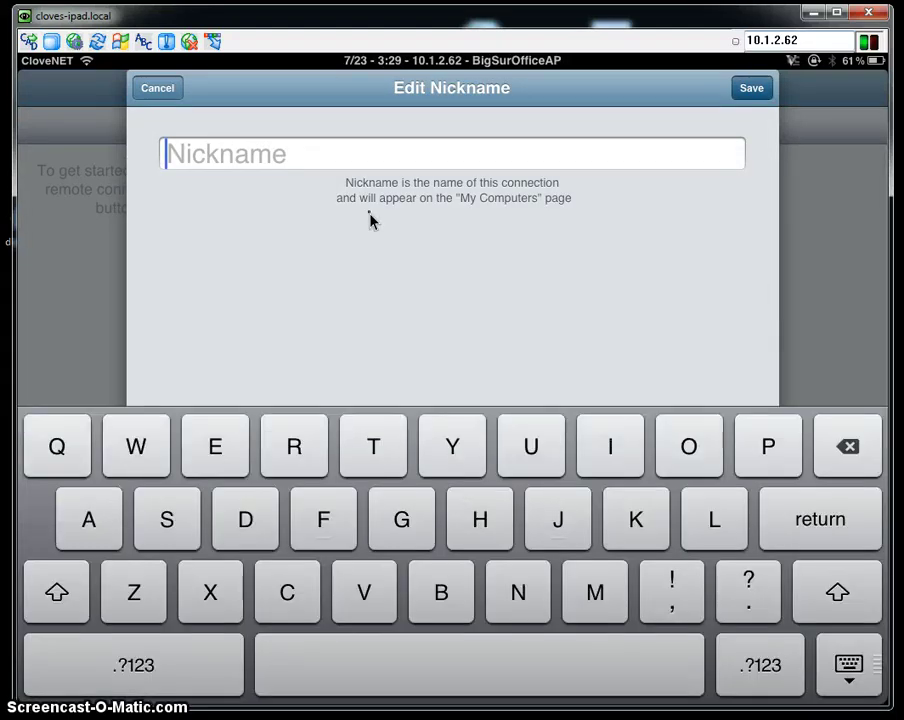
pyautogui.write('myclou')
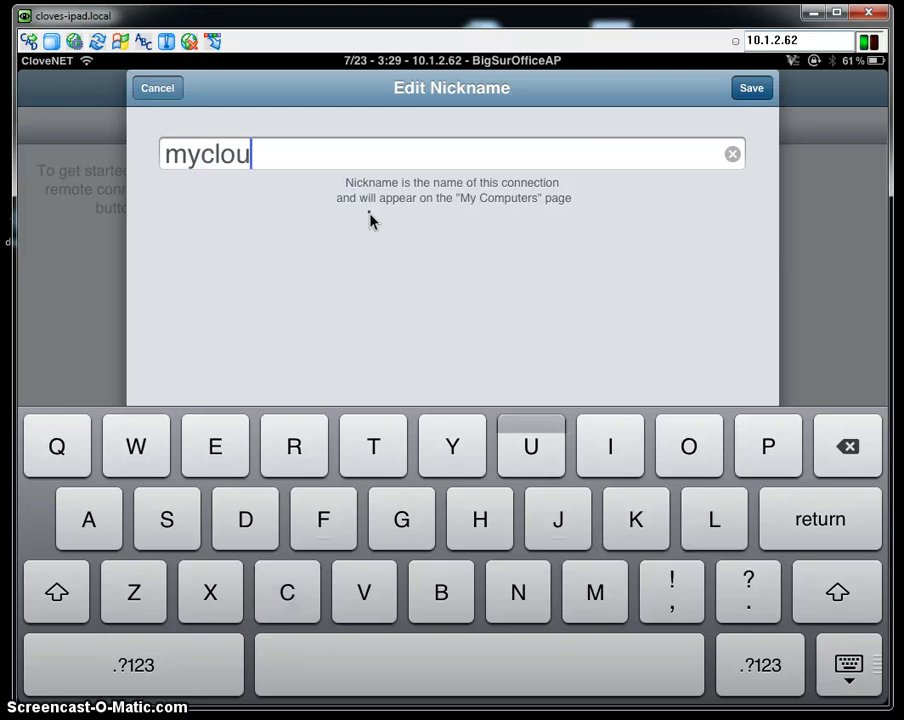
pyautogui.write('d')
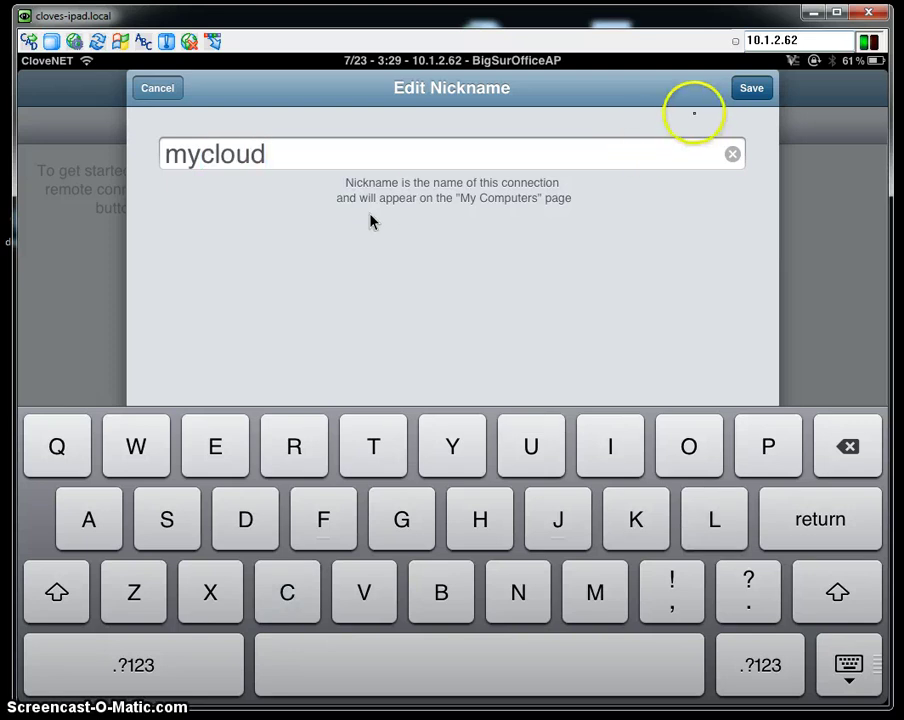
pyautogui.click(757, 96)
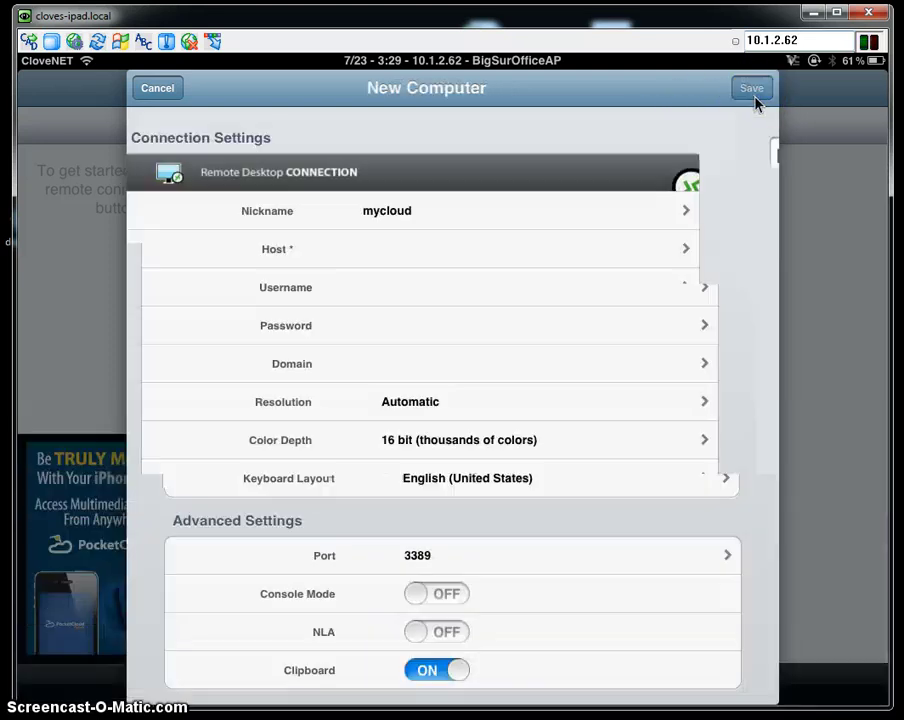
# Set the connection's host to xanadu.bigsurtech.com.
pyautogui.click(524, 250)
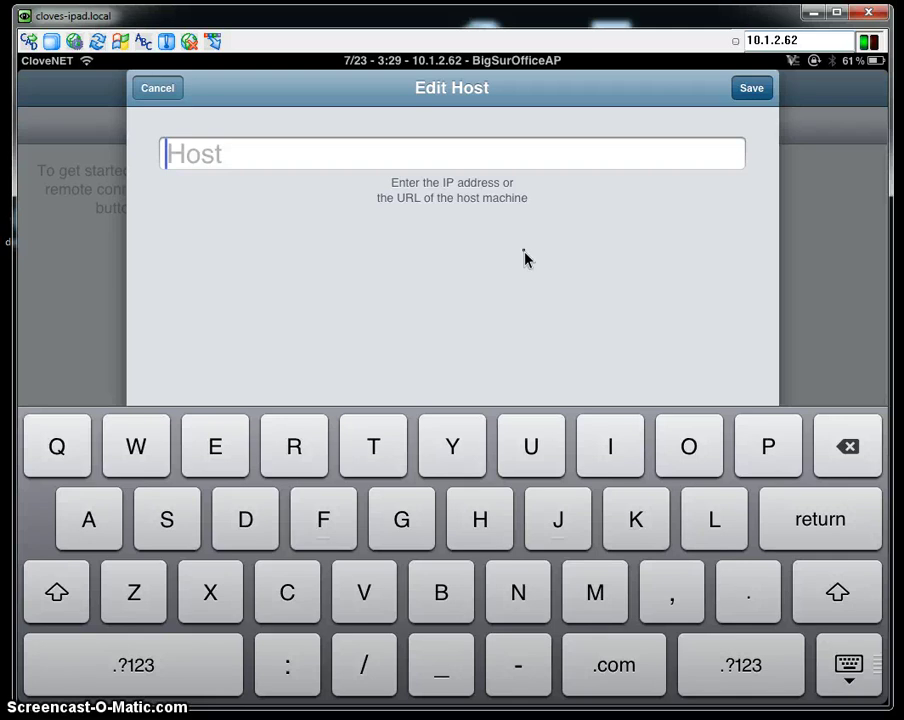
pyautogui.write('xan')
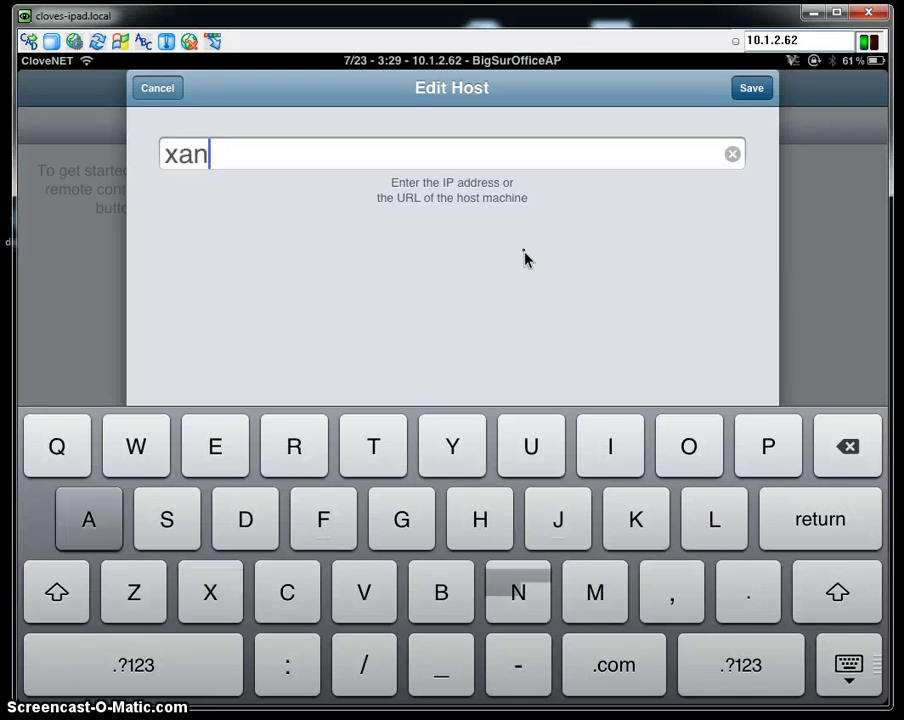
pyautogui.write('adu')
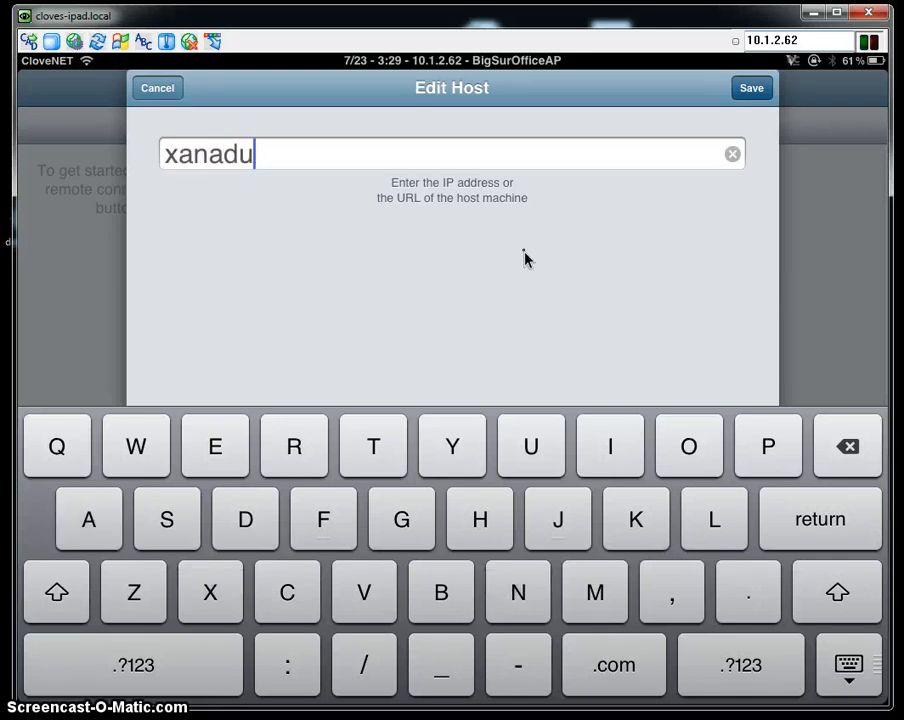
pyautogui.write('.b')
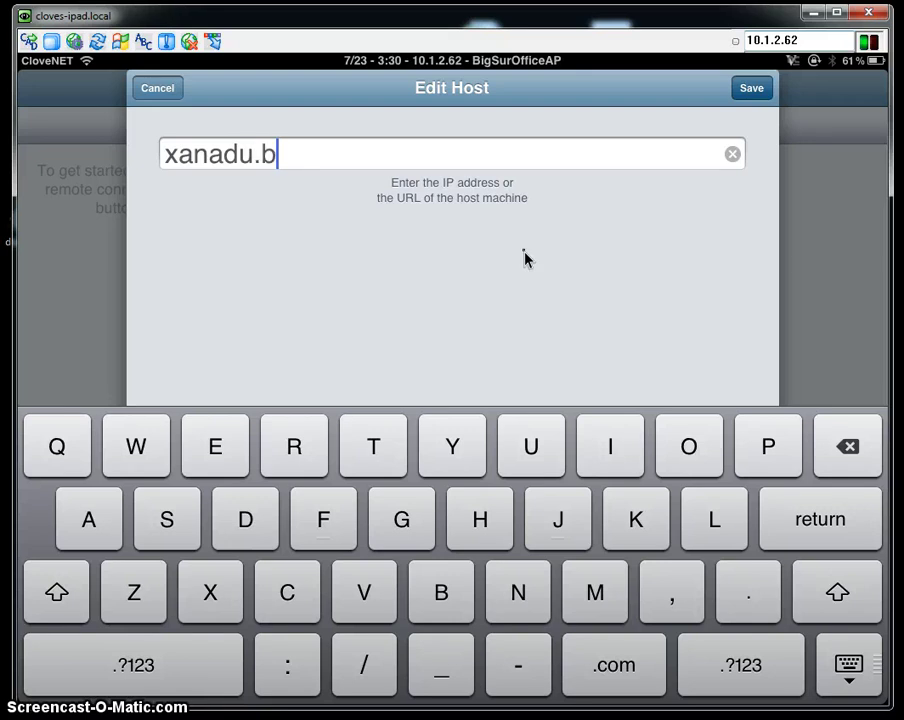
pyautogui.write('igs')
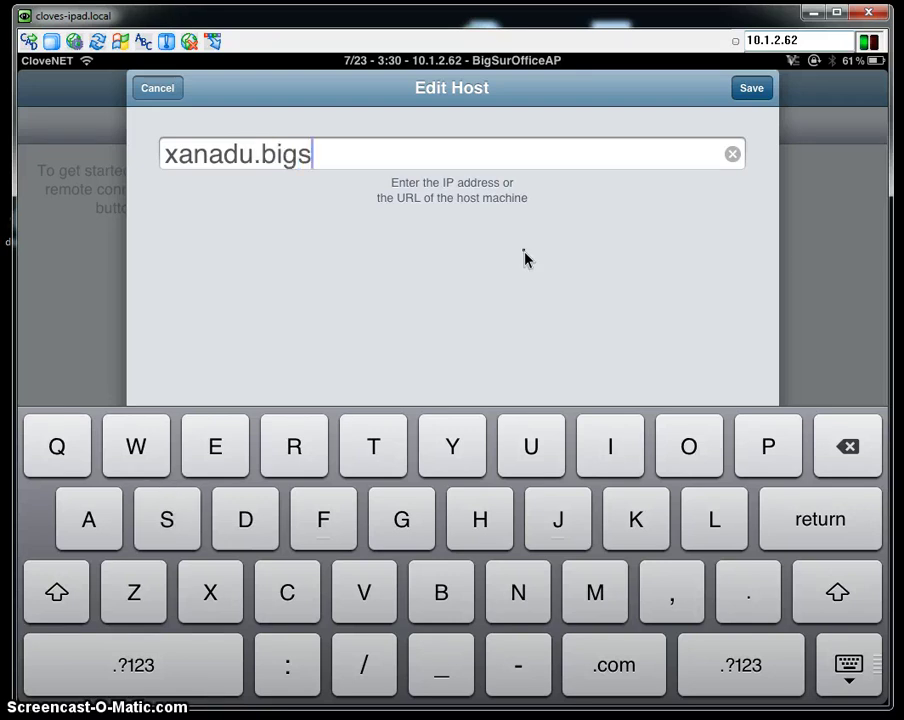
pyautogui.write('urtech')
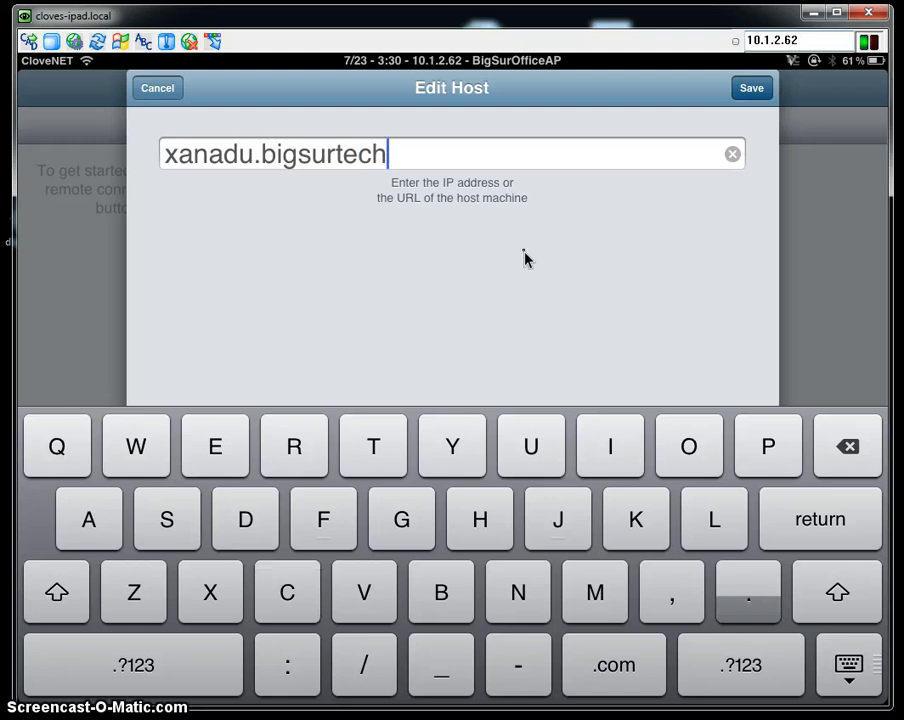
pyautogui.write('.com')
pyautogui.click(420, 186)
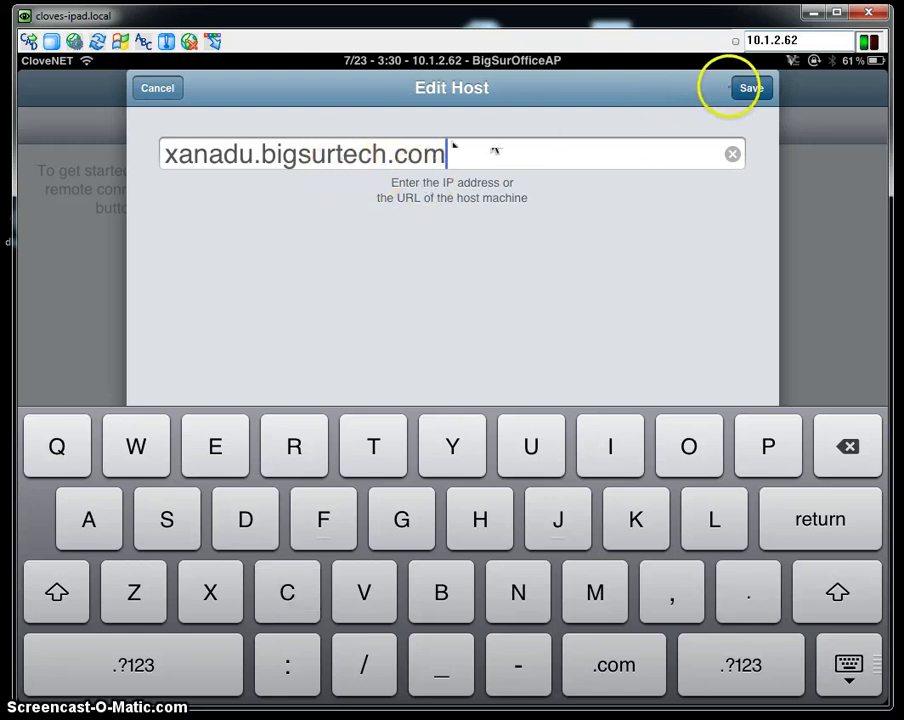
pyautogui.click(745, 89)
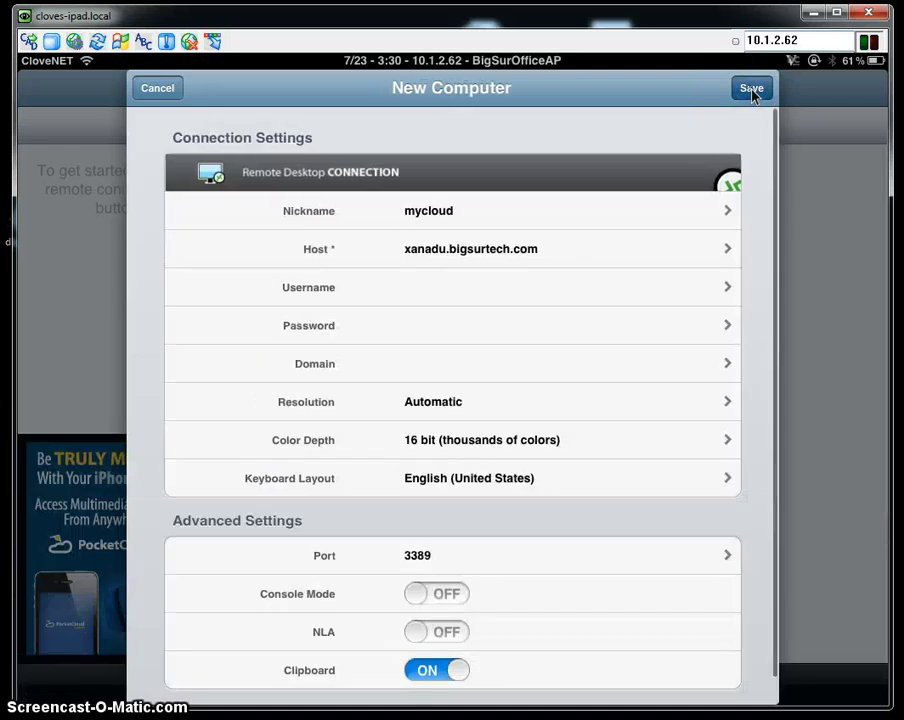
# Replace the default port 3389 with 32111 and save the mycloud connection.
pyautogui.click(580, 558)
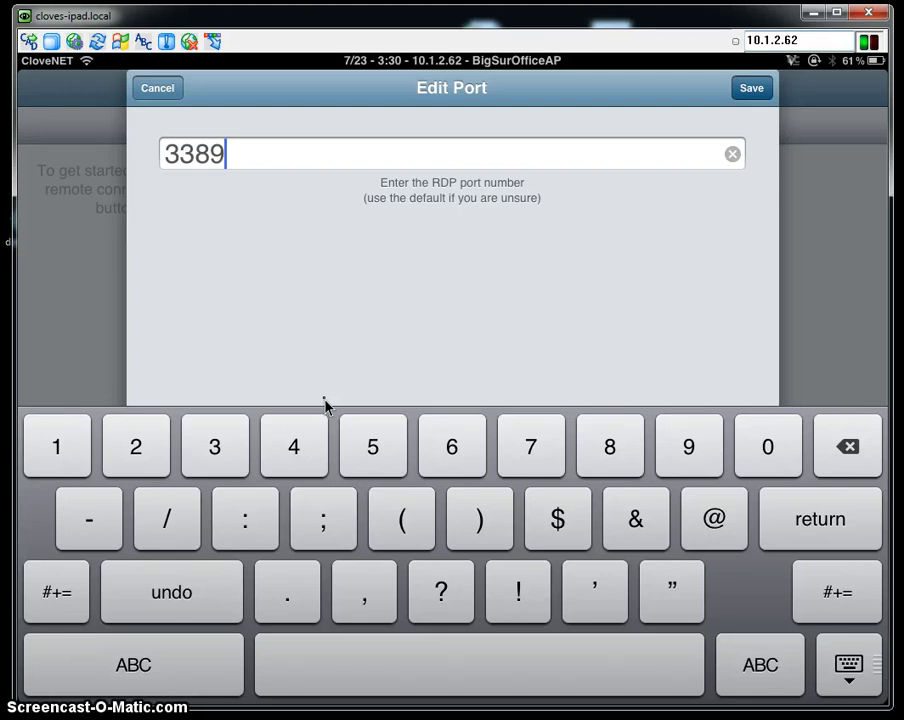
pyautogui.press('BackSpace')
pyautogui.press('BackSpace')
pyautogui.press('BackSpace')
pyautogui.press('BackSpace')
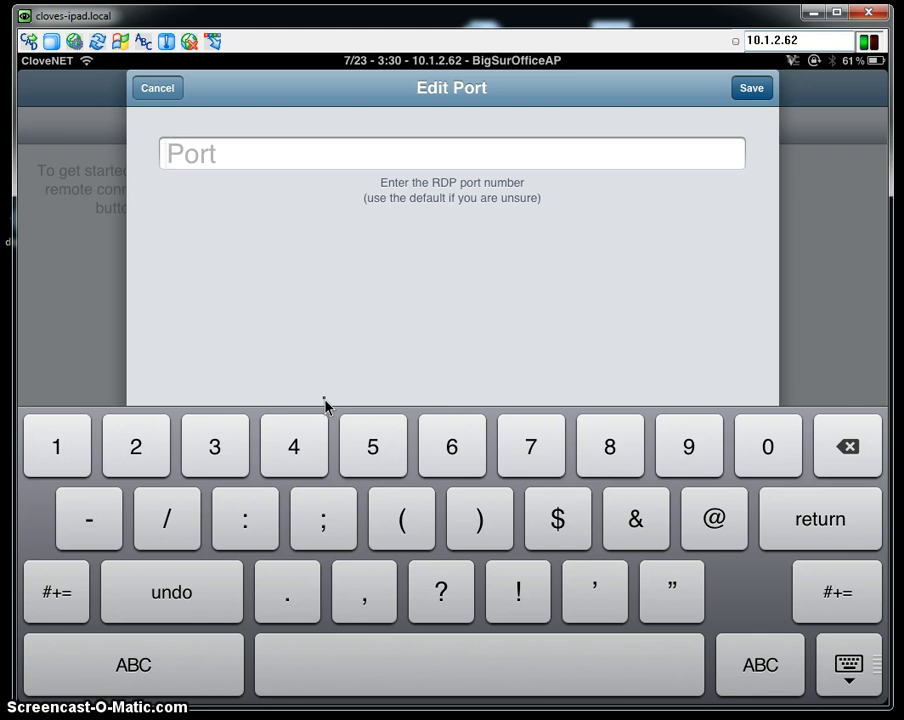
pyautogui.write('32')
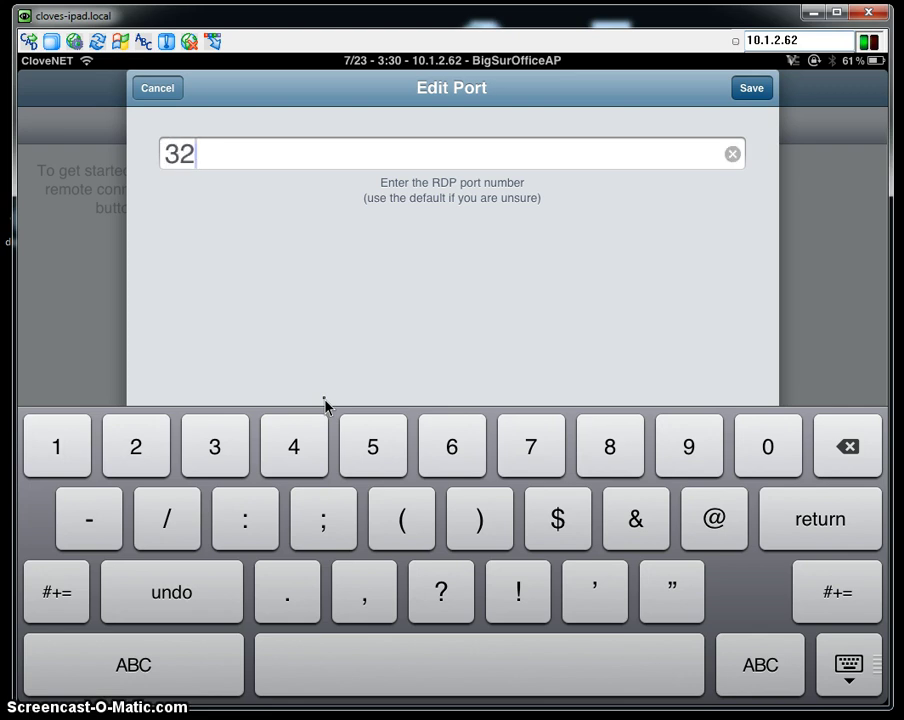
pyautogui.write('111')
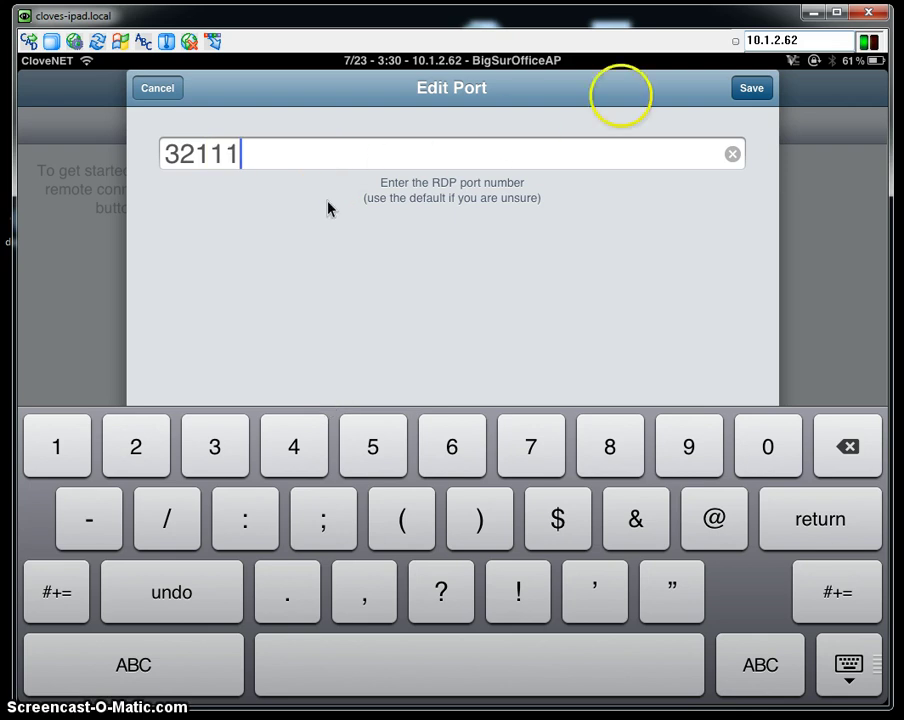
pyautogui.click(751, 88)
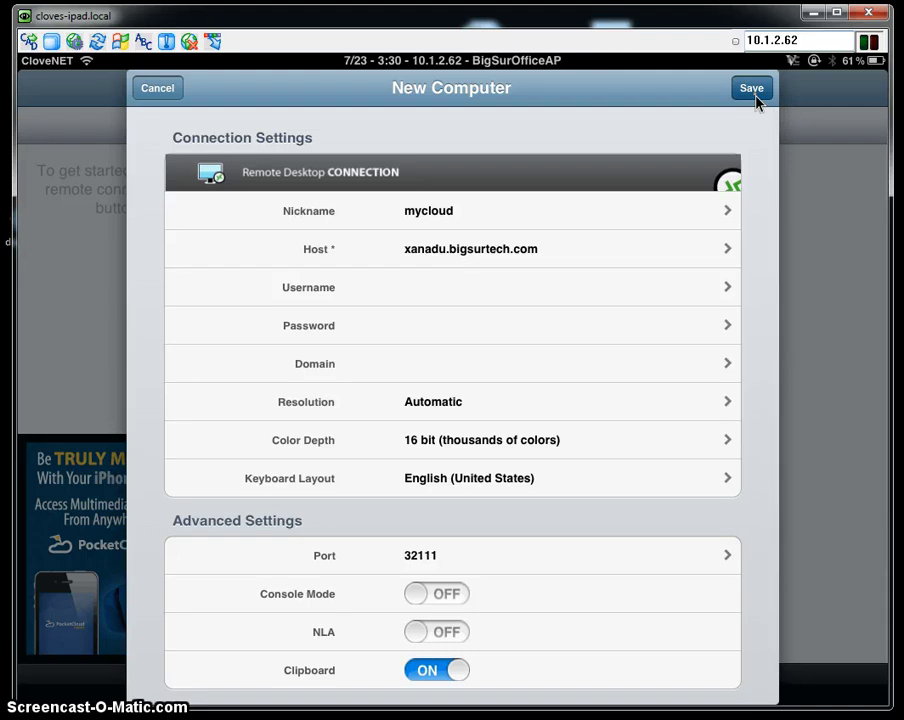
pyautogui.click(752, 92)
# Connect to mycloud, accept the login warning, and sign in with the account's user name and password.
pyautogui.click(750, 90)
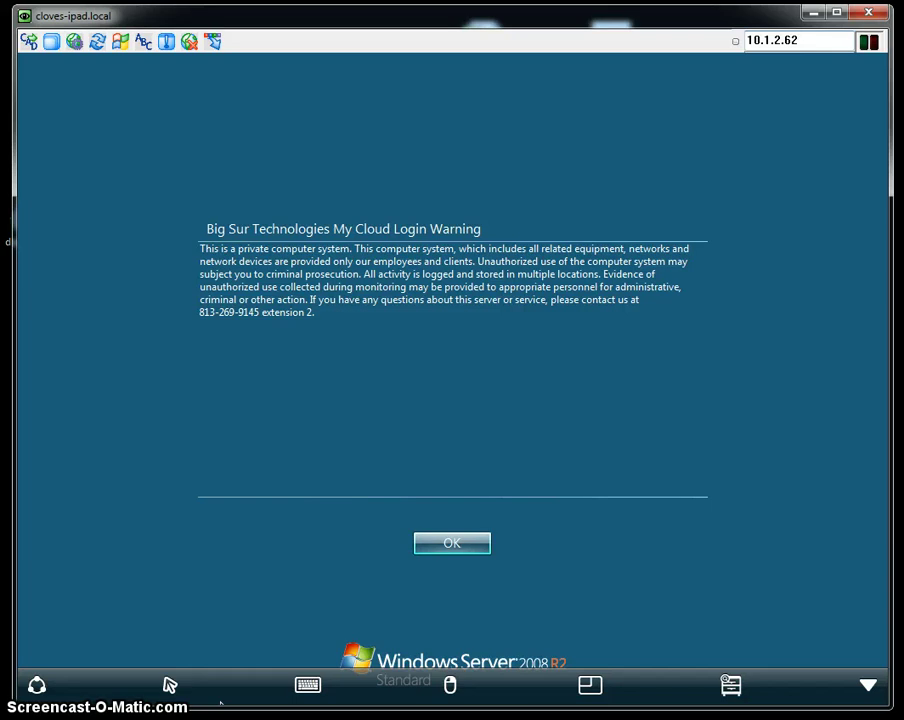
pyautogui.press('Return')
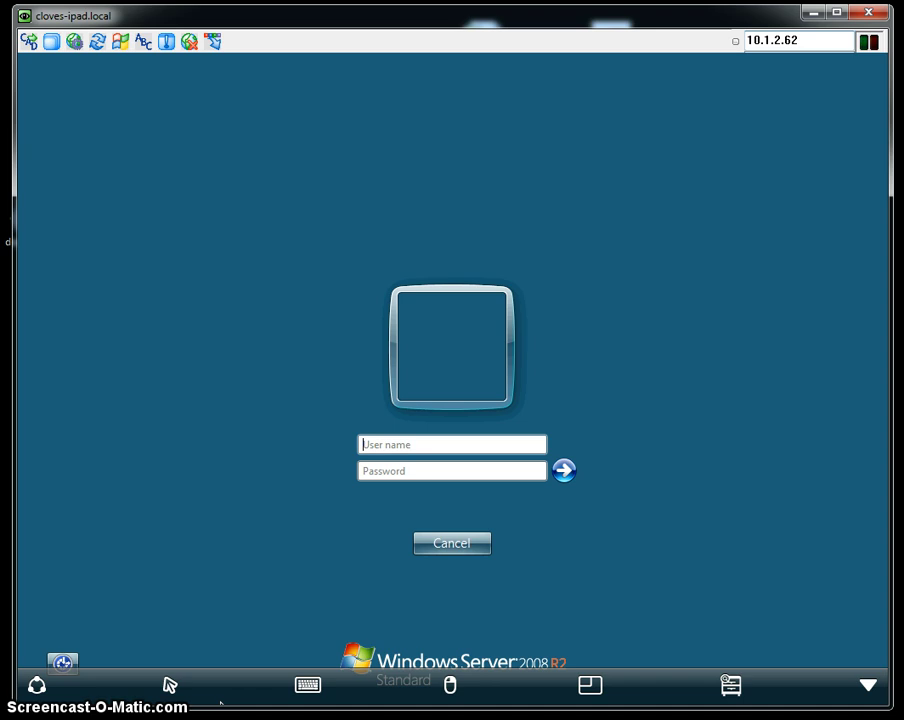
pyautogui.click(308, 686)
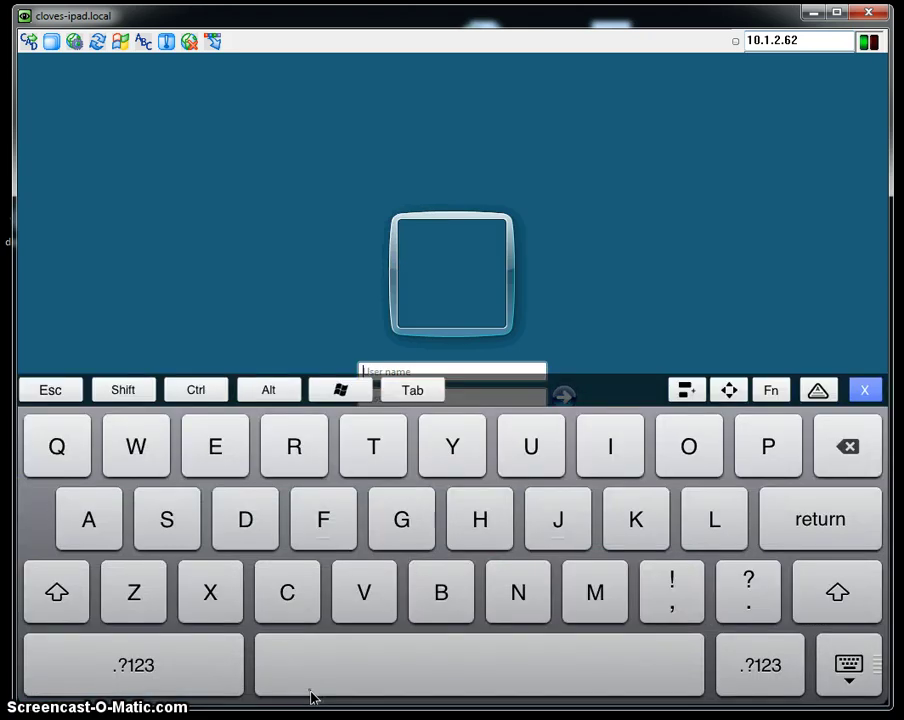
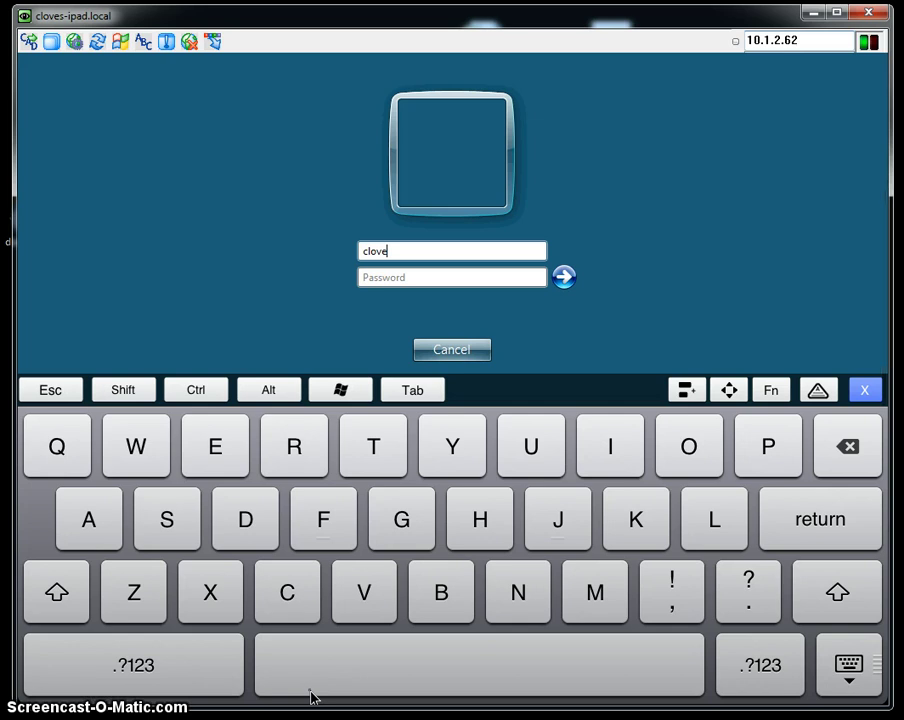
pyautogui.press('Tab')
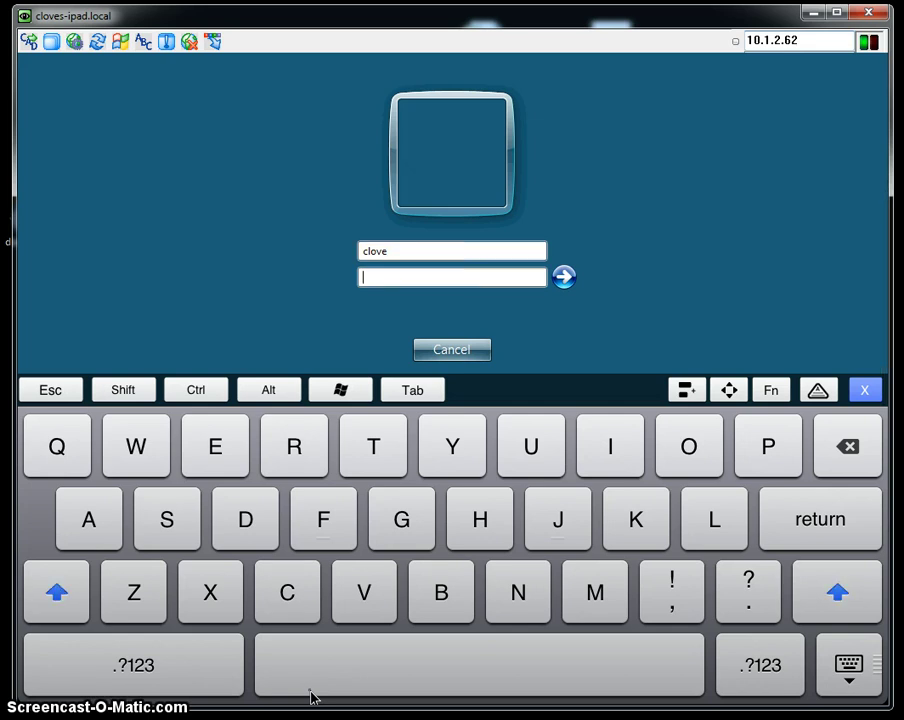
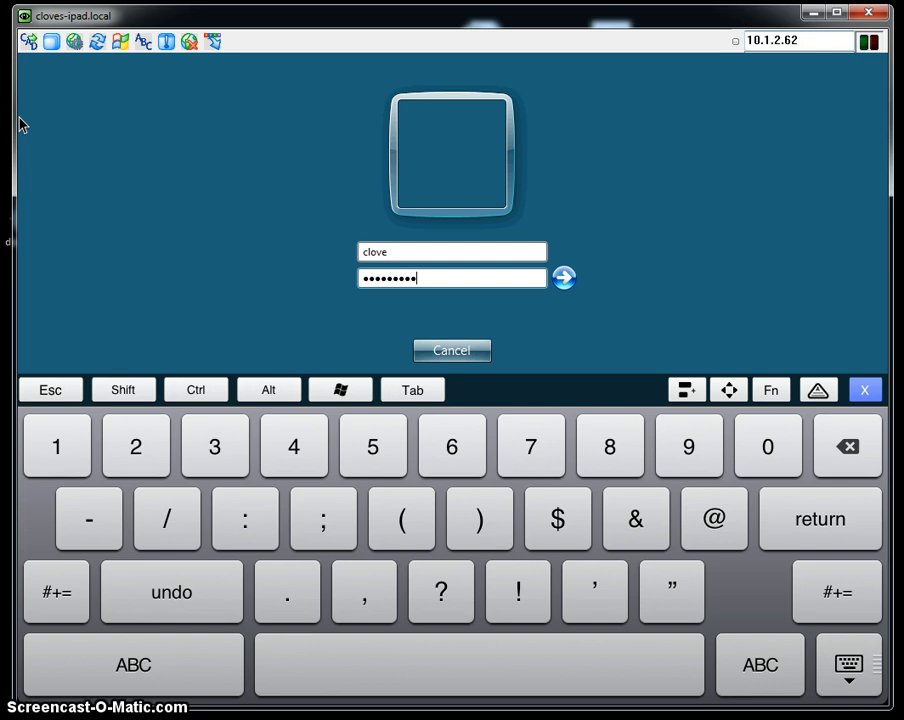
pyautogui.press('Return')
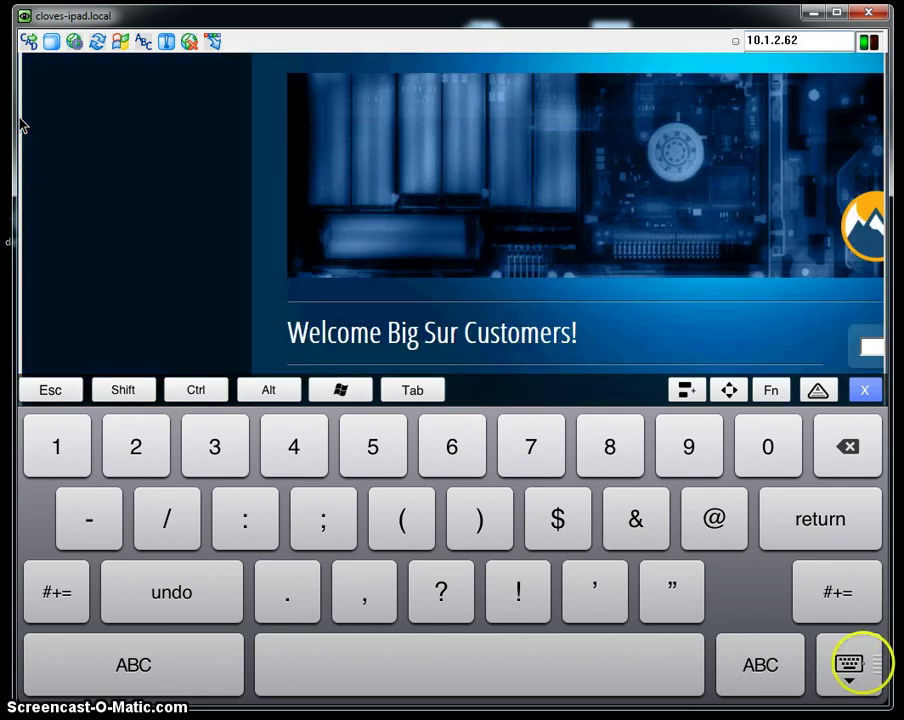
# Hide the on-screen keyboard so the full support page and Windows taskbar show.
pyautogui.click(848, 662)
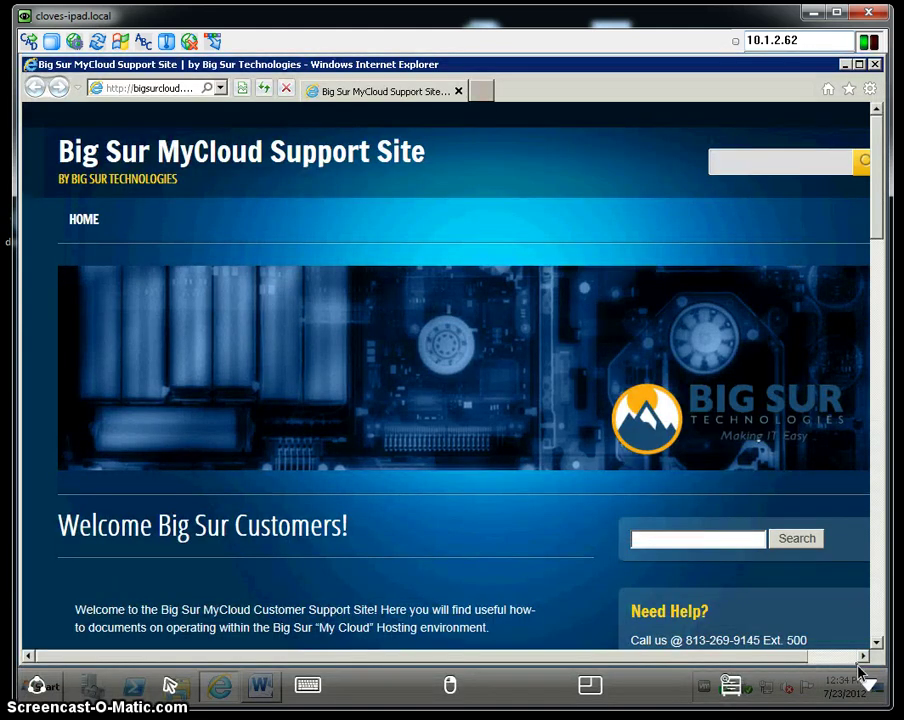
pyautogui.click(852, 700)
pyautogui.click(634, 690)
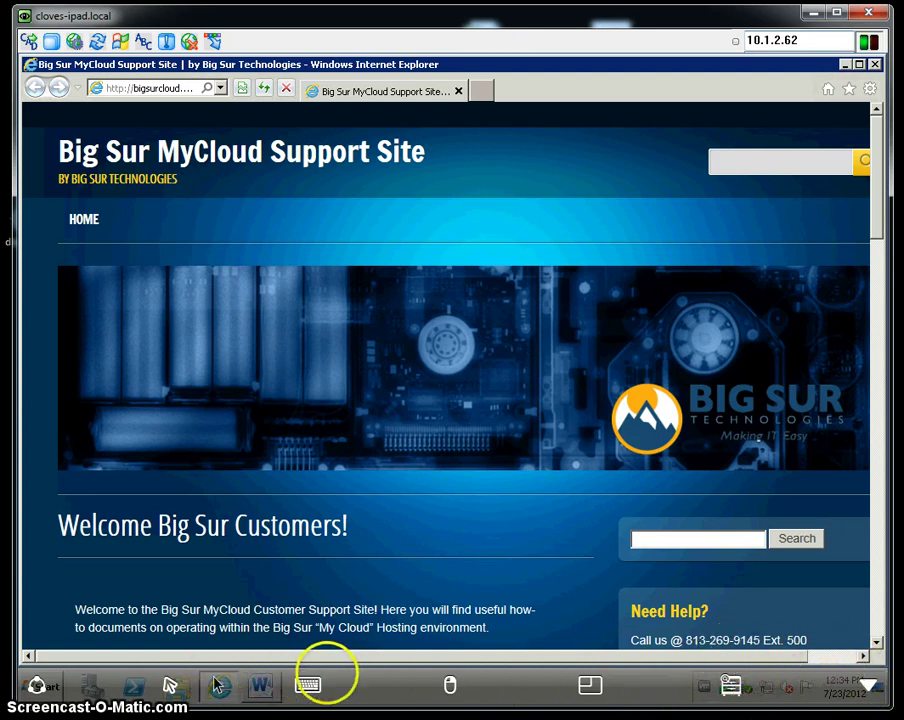
pyautogui.click(322, 685)
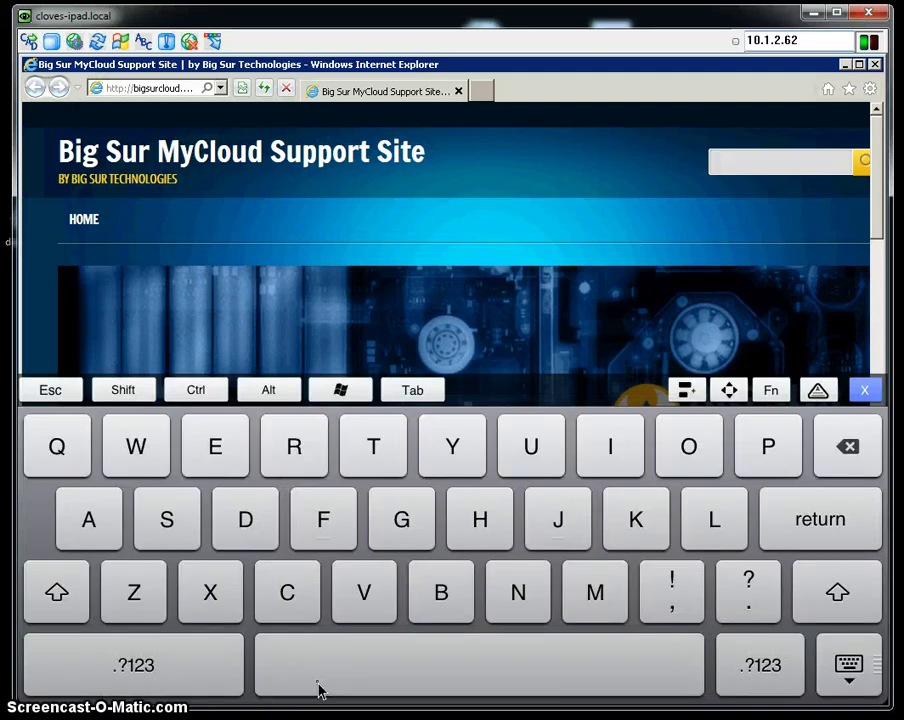
pyautogui.click(847, 668)
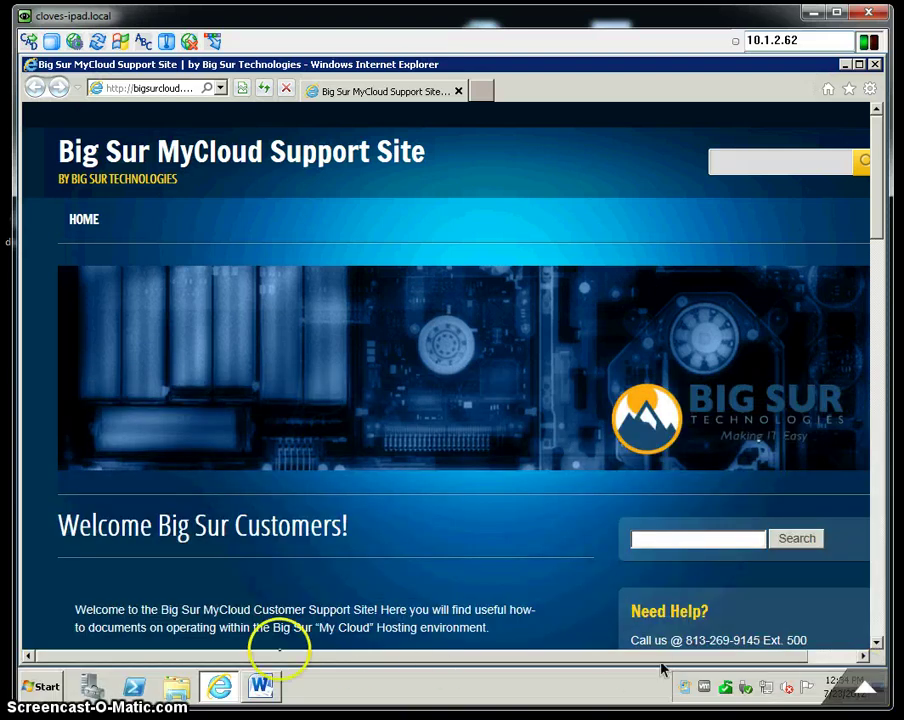
# Log off from the Start menu, choose Don't Save for Word, and exit the disconnected session.
pyautogui.click(42, 688)
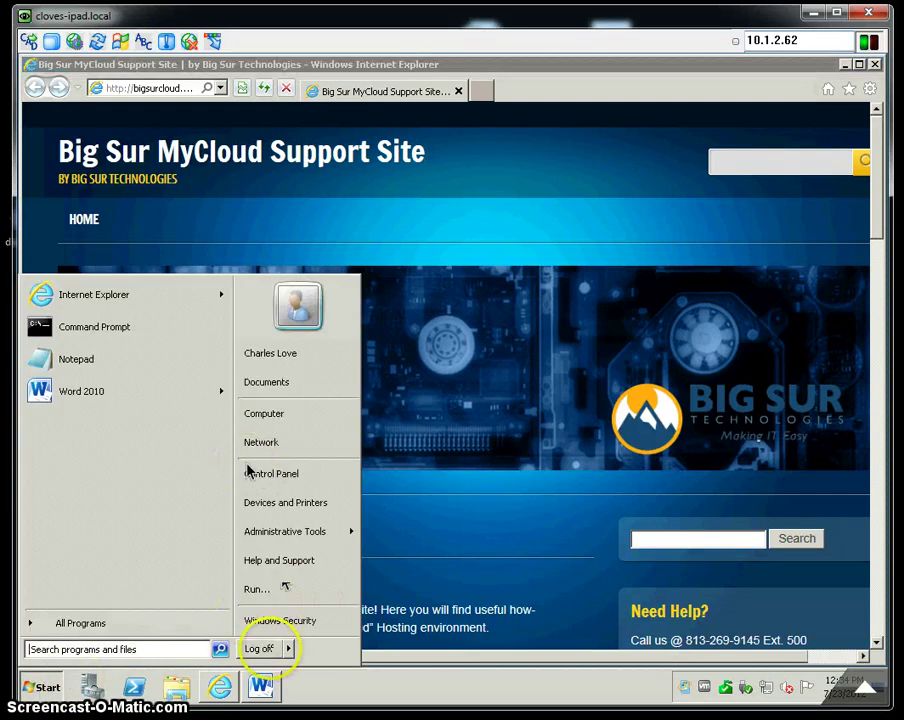
pyautogui.click(262, 649)
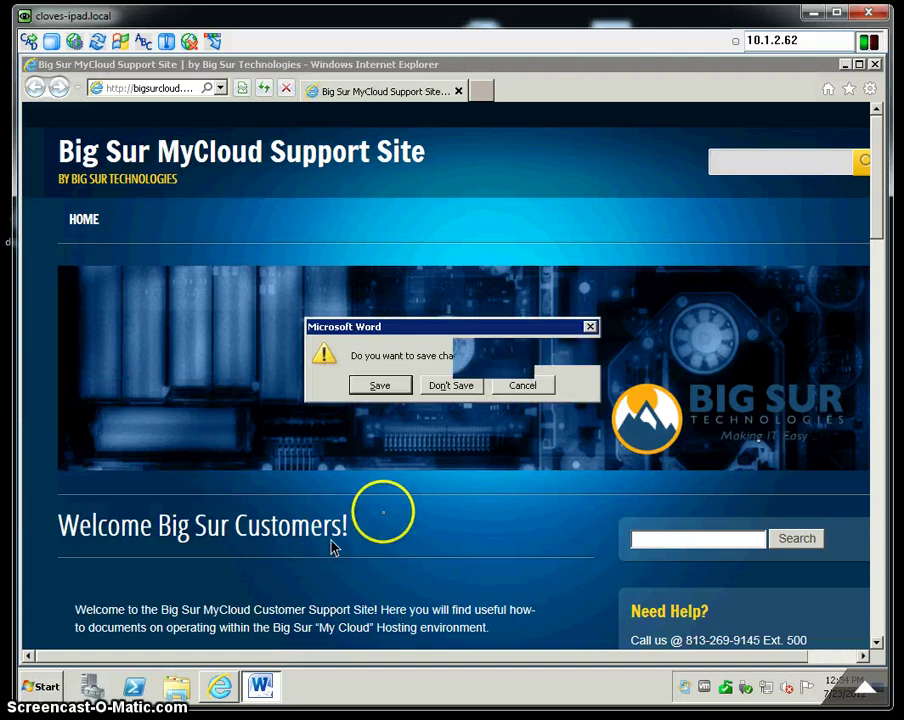
pyautogui.click(449, 388)
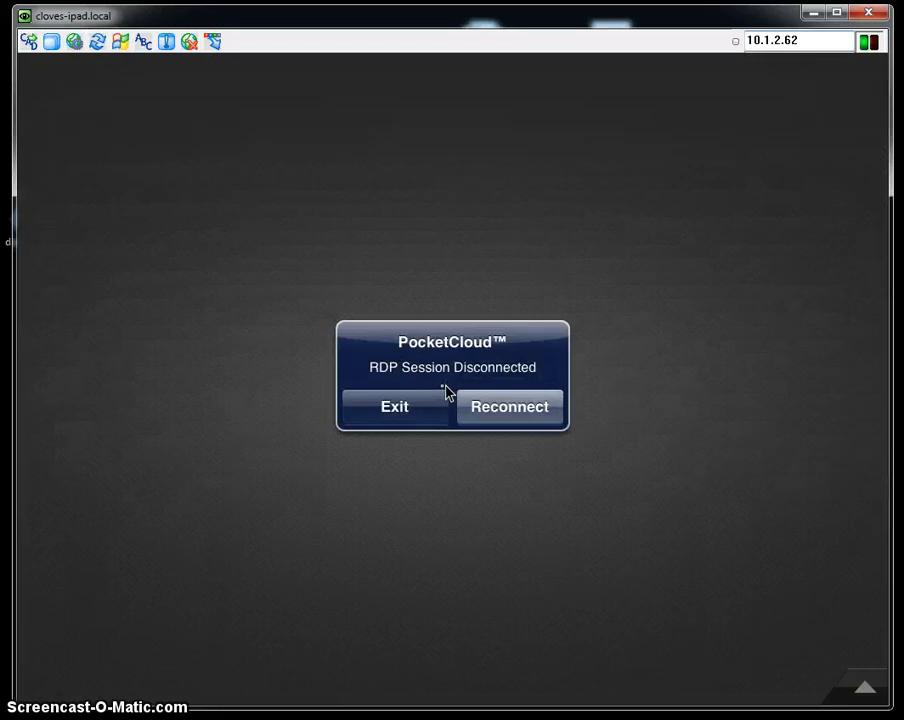
pyautogui.click(405, 405)
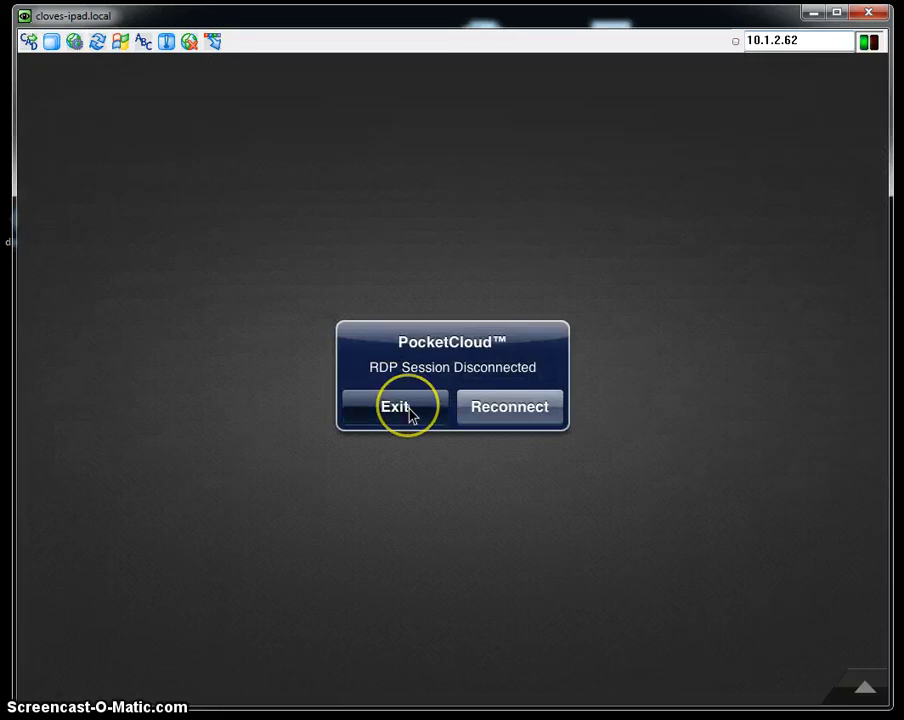
pyautogui.click(408, 410)
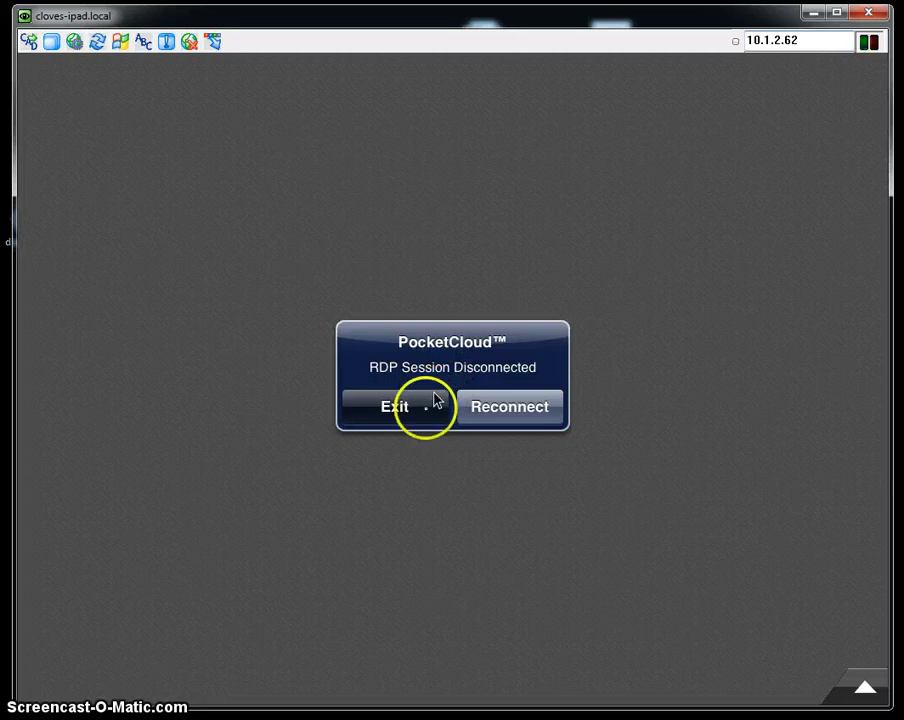
pyautogui.click(424, 404)
# Reconnect to mycloud, accept the login warning, and enter the user name and password again.
pyautogui.click(507, 360)
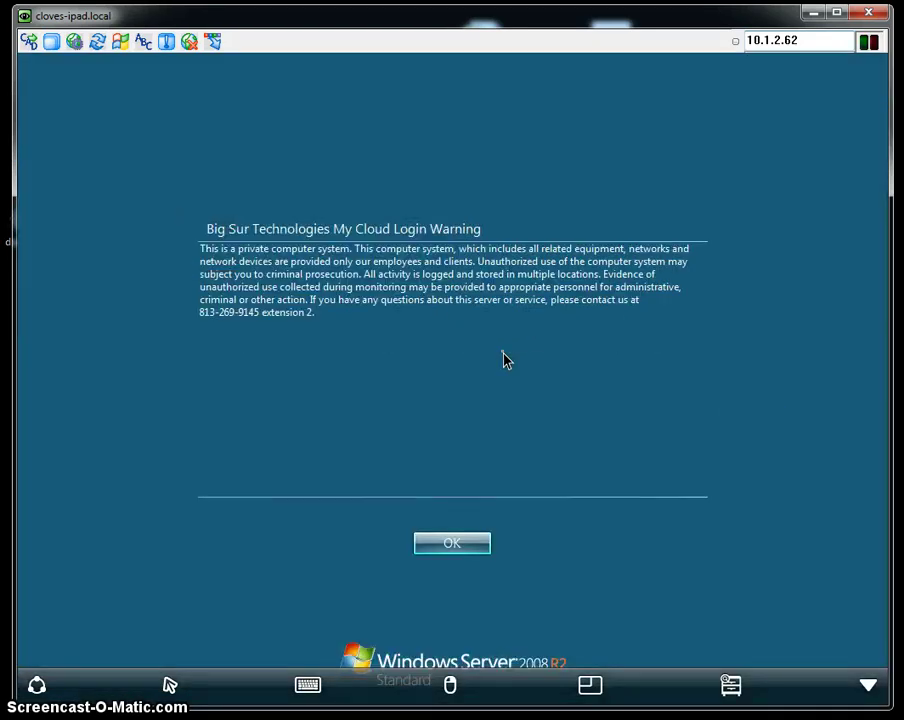
pyautogui.click(450, 541)
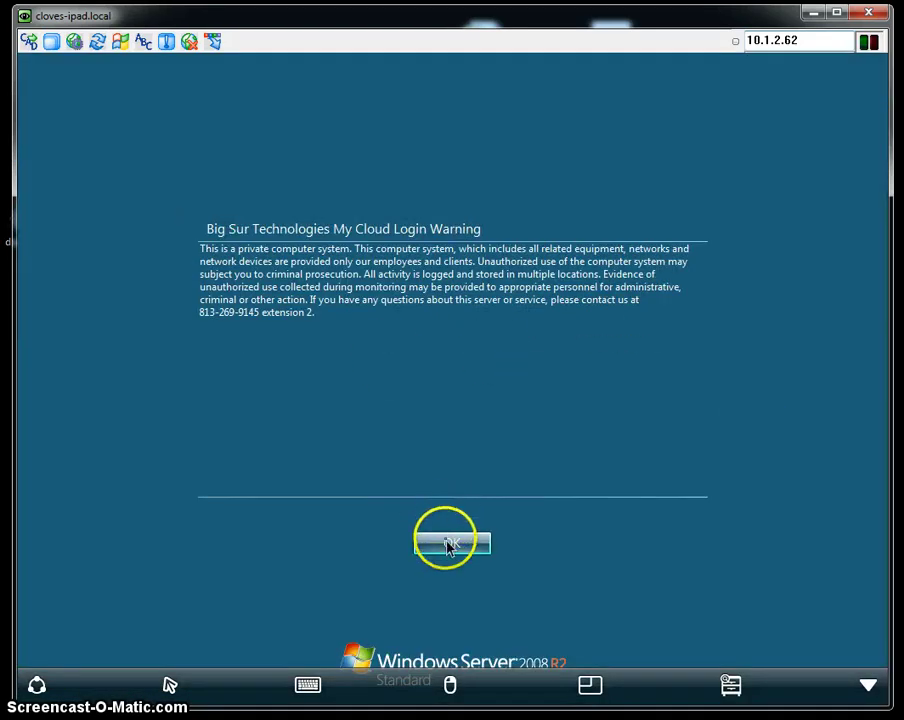
pyautogui.click(430, 446)
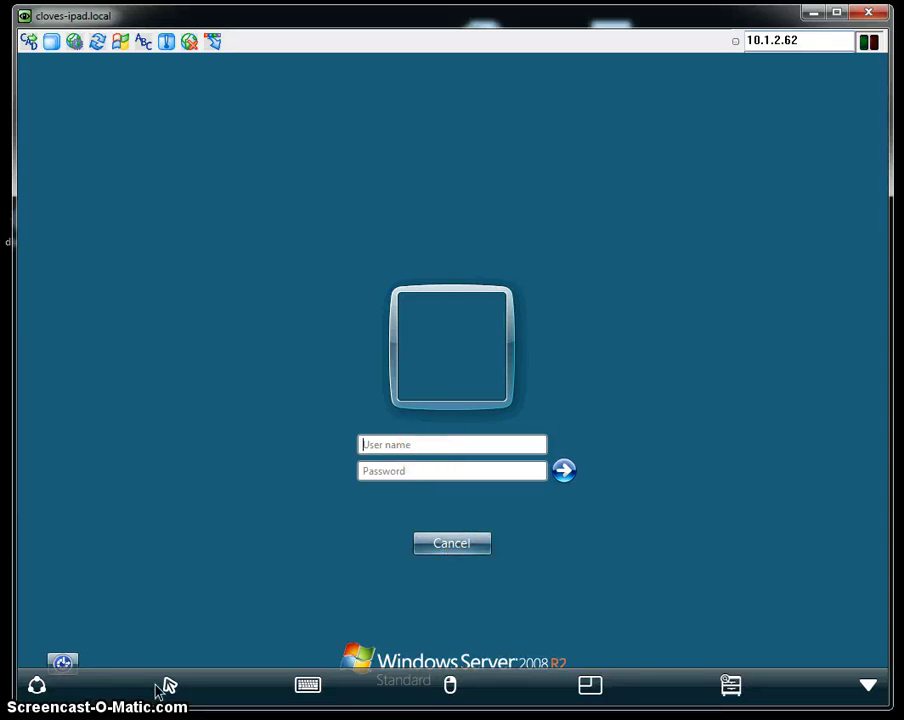
pyautogui.click(308, 685)
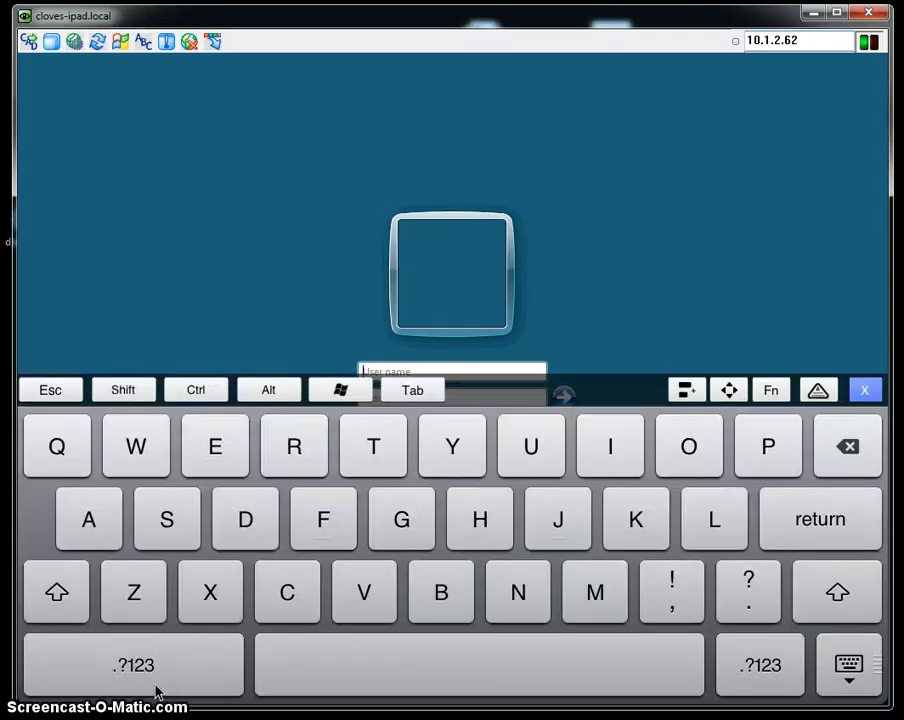
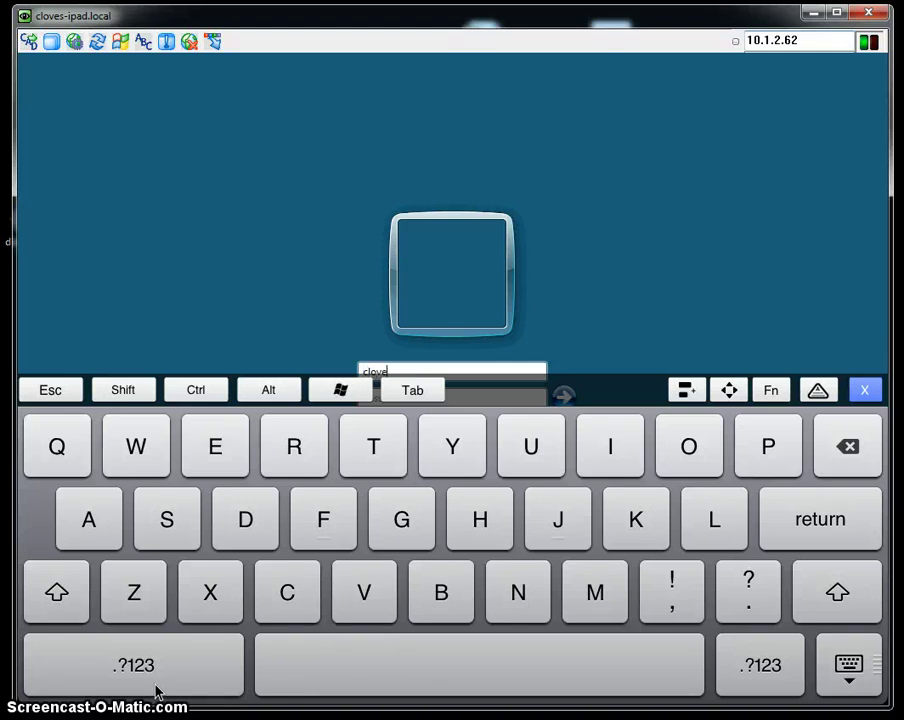
pyautogui.press('Tab')
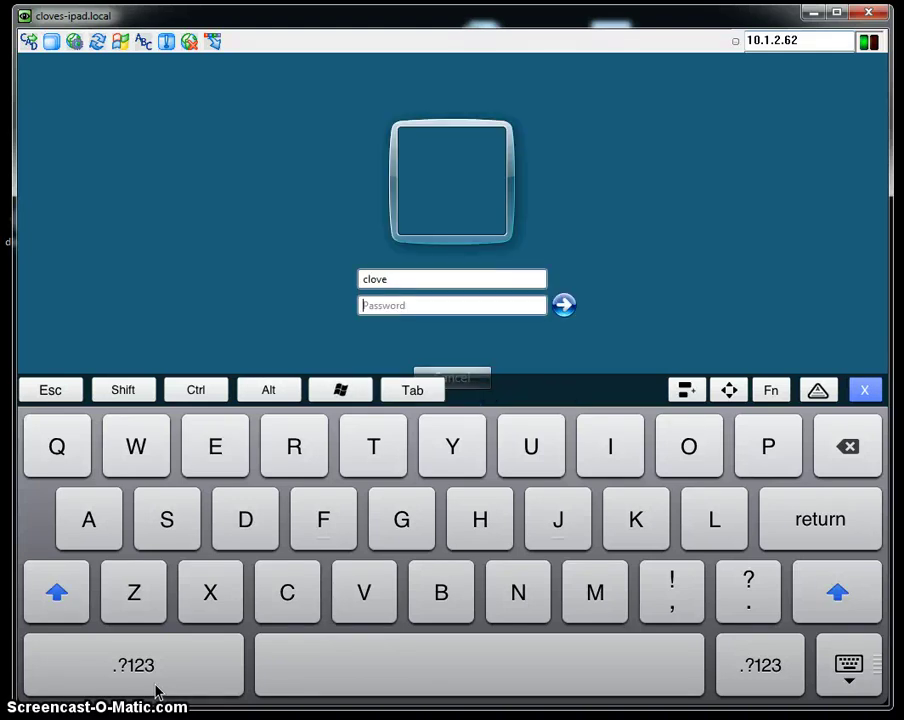
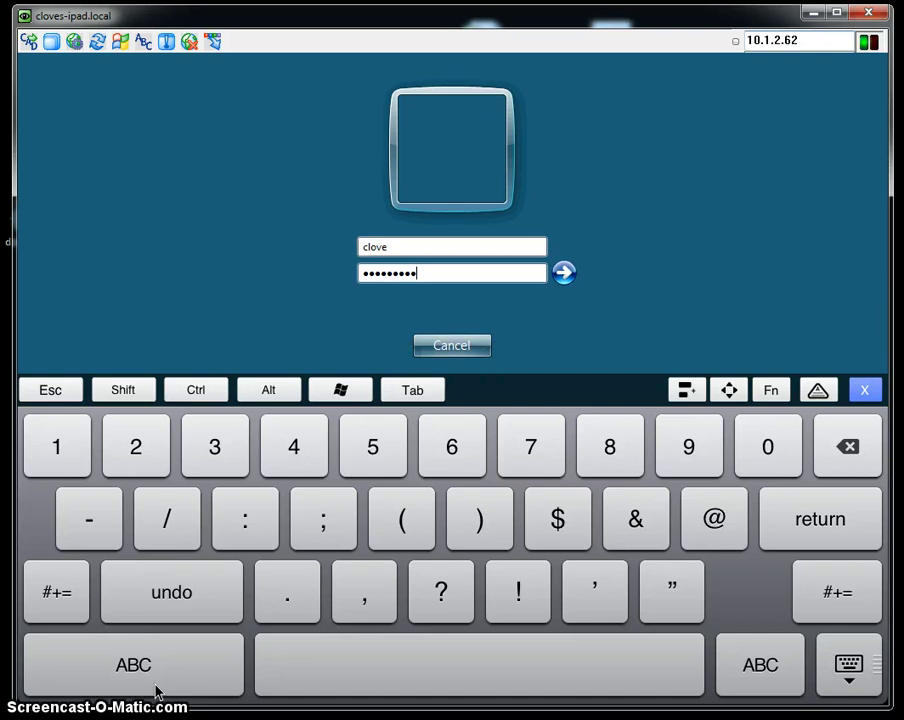
pyautogui.press('Return')
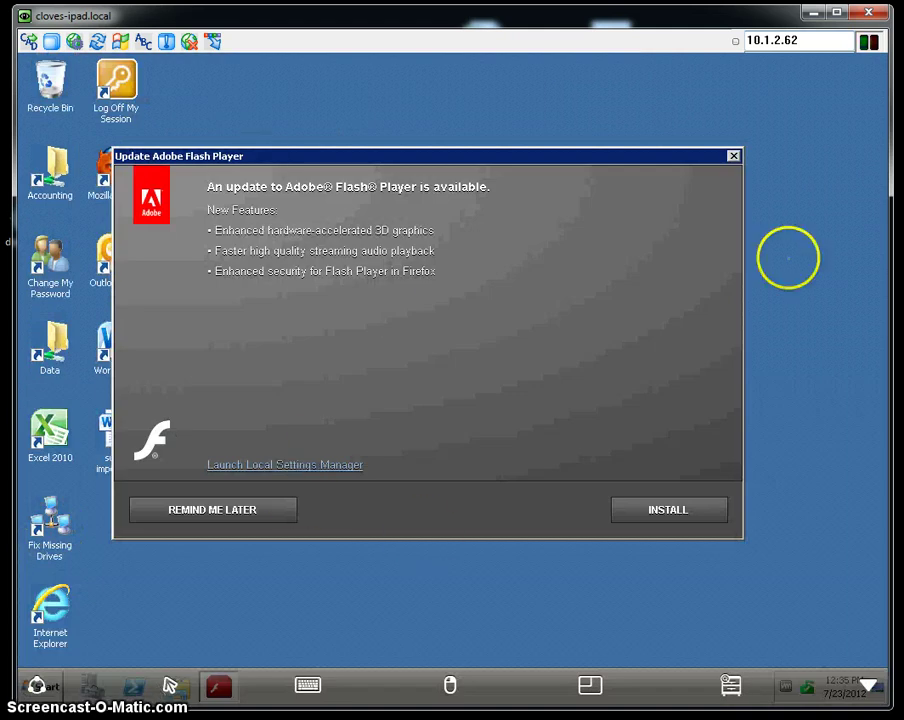
# Close the Flash Player update prompt and log off the Windows session from the Start menu.
pyautogui.click(734, 157)
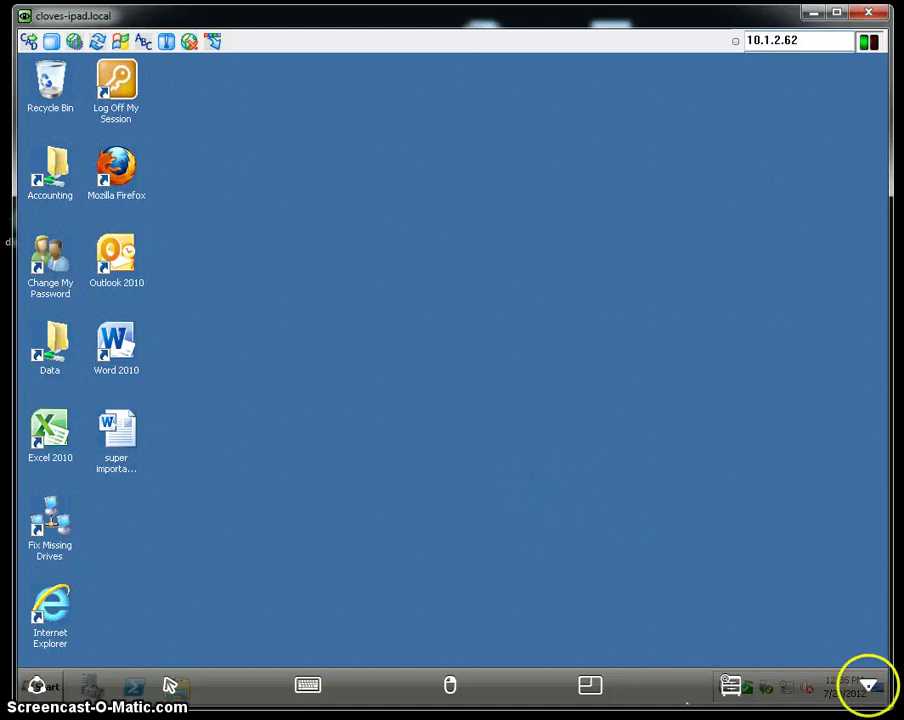
pyautogui.click(868, 686)
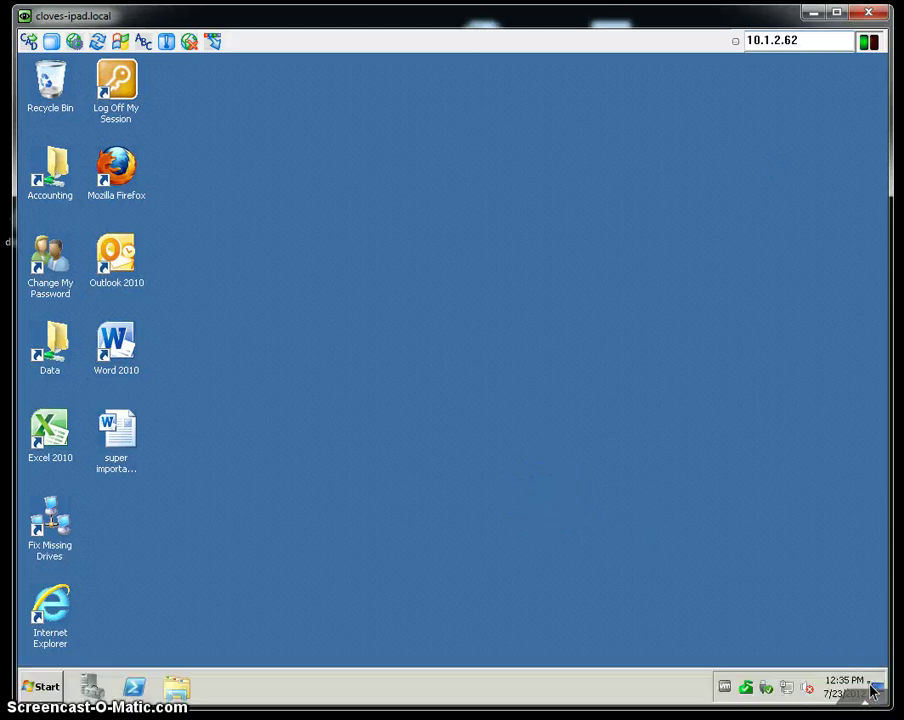
pyautogui.click(45, 687)
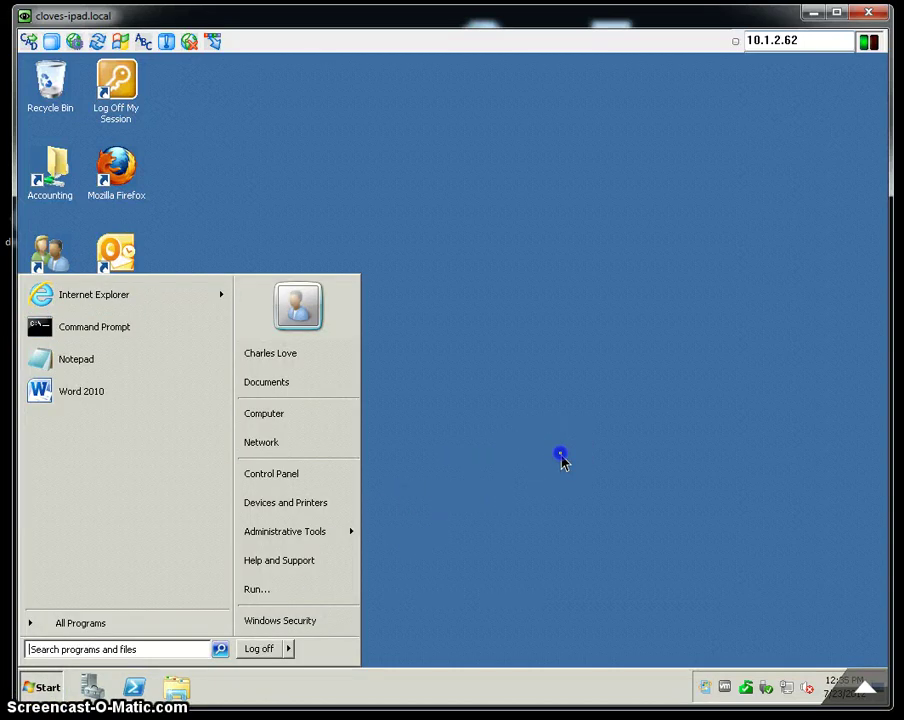
pyautogui.click(340, 480)
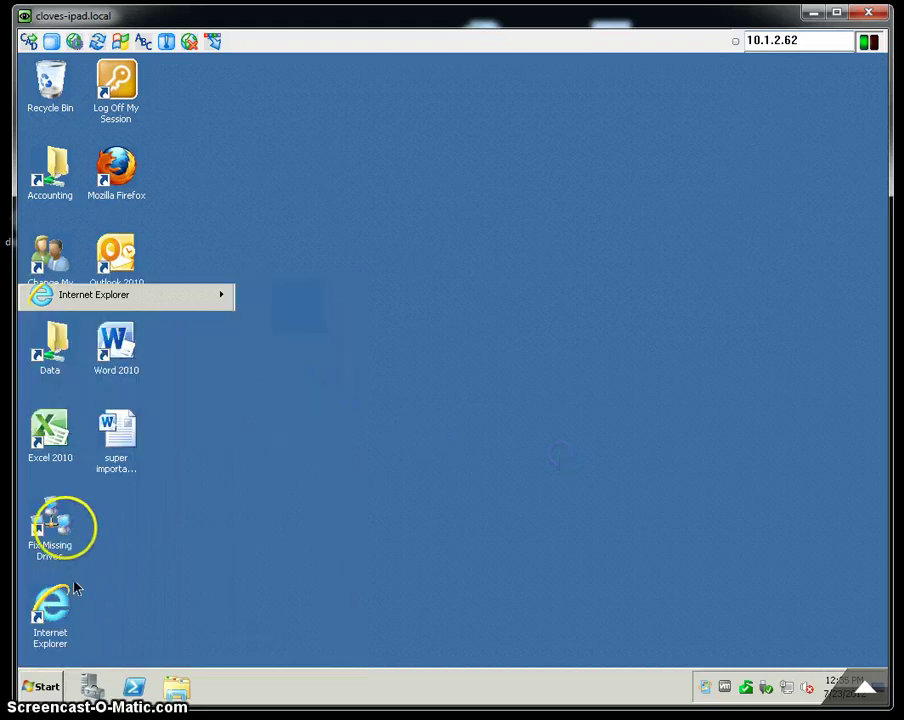
pyautogui.click(50, 687)
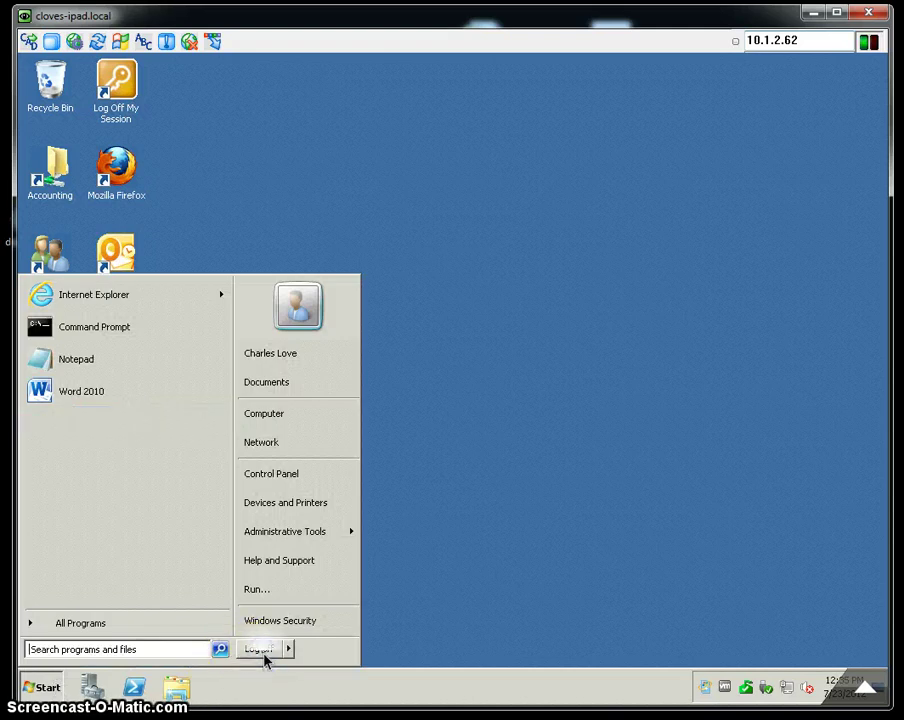
pyautogui.click(260, 650)
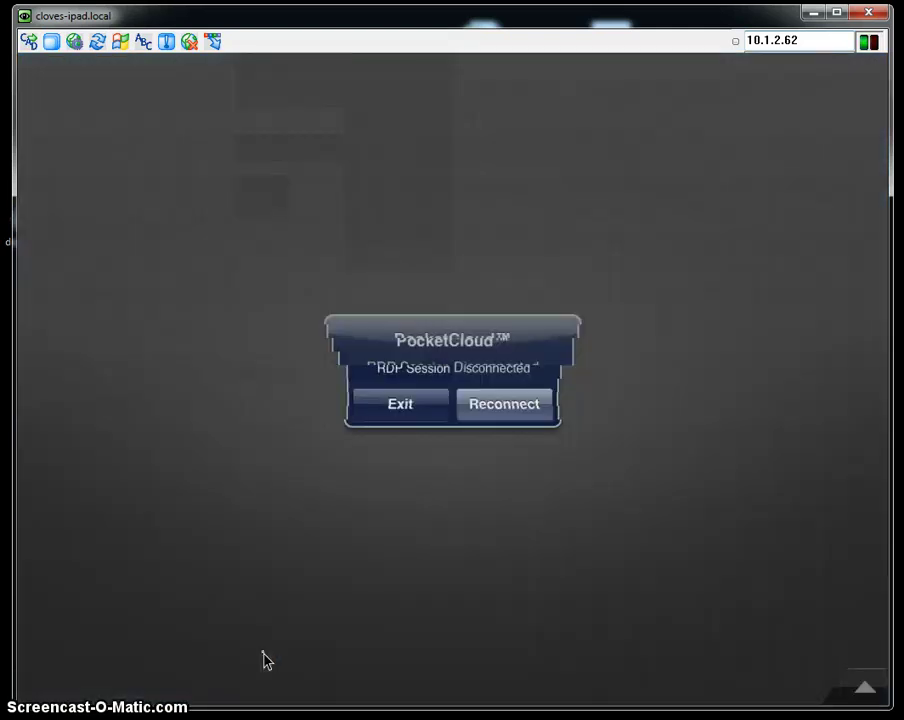